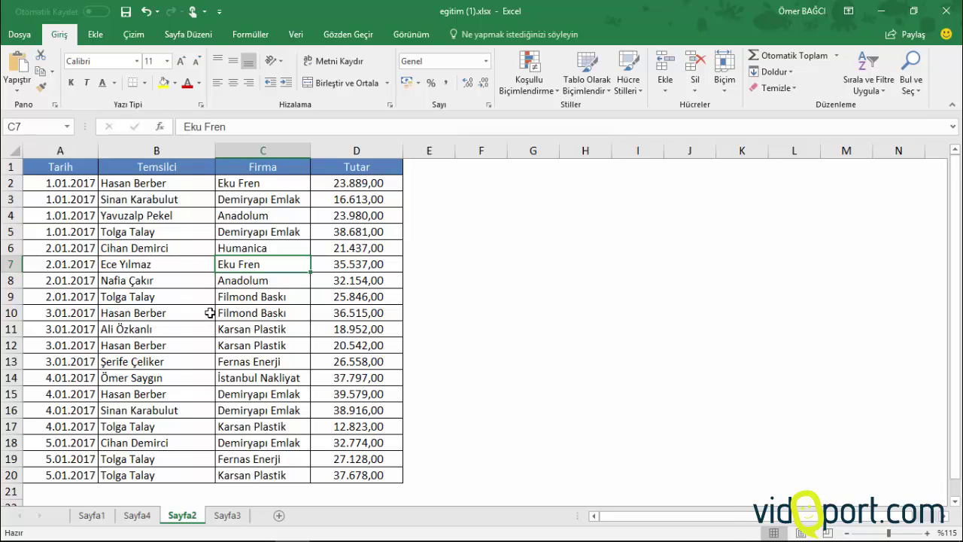
# Select cell C11 inside the sales table and extend the selection to the whole data range with Ctrl+A.
pyautogui.press('Up')
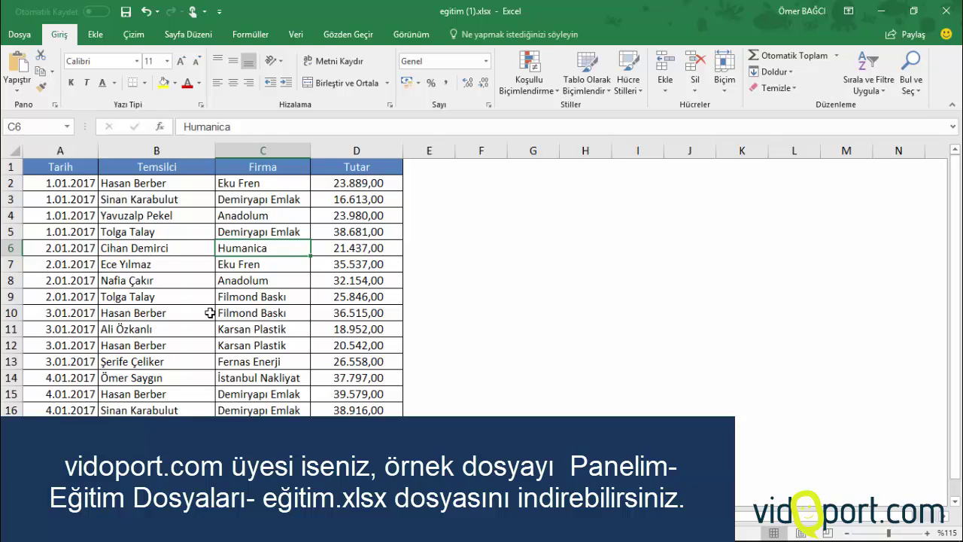
pyautogui.press('Up')
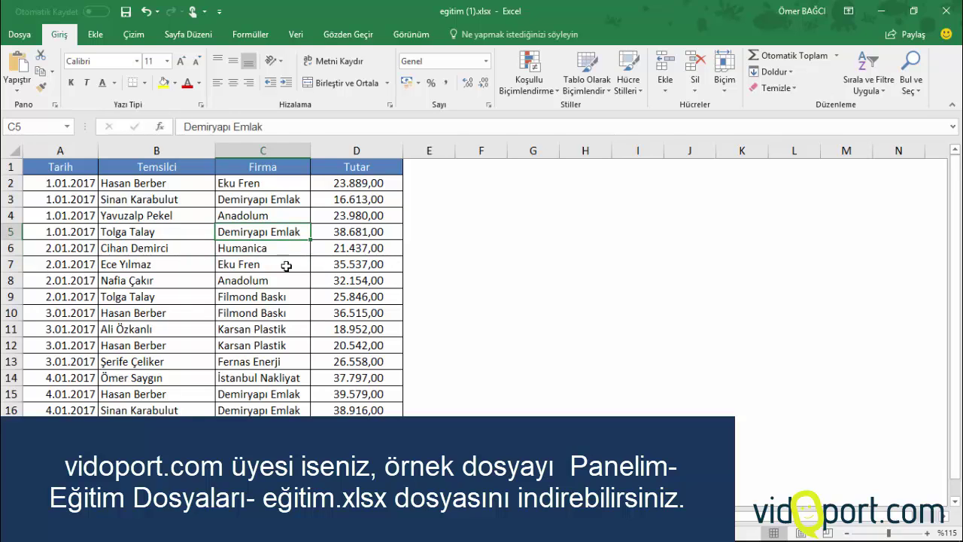
pyautogui.click(294, 327)
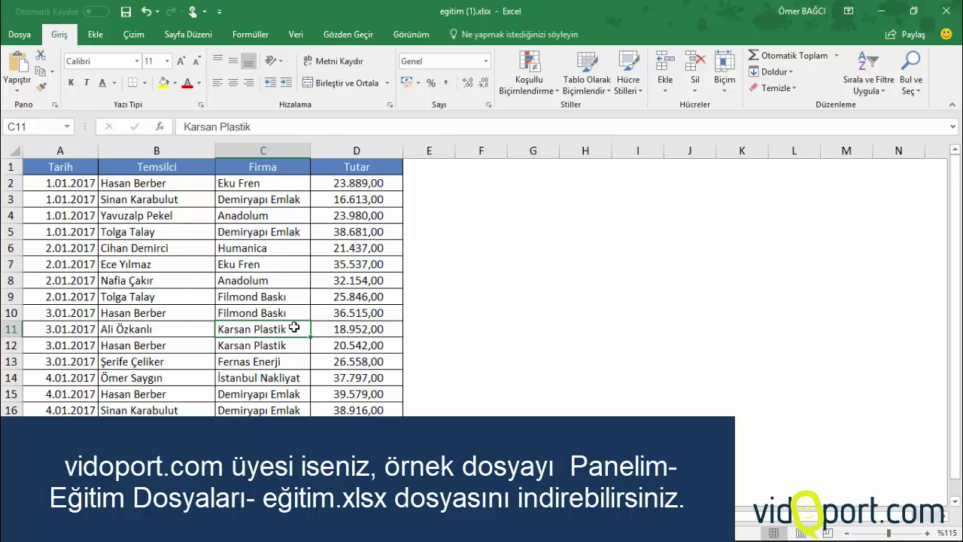
pyautogui.hotkey('ctrl', 'a')
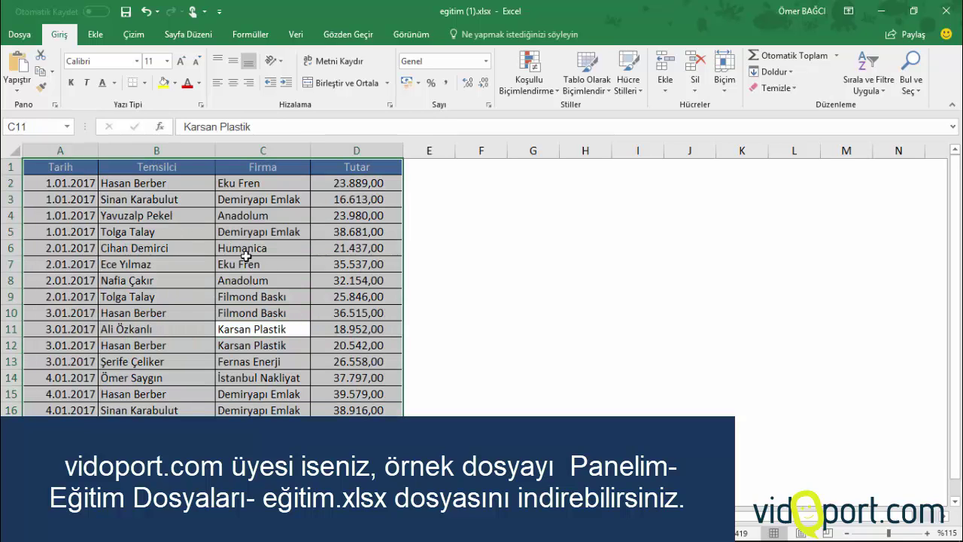
# Remove all borders from the sales data and insert four blank rows above the table.
pyautogui.hotkey('ctrl', 'shift', '-')
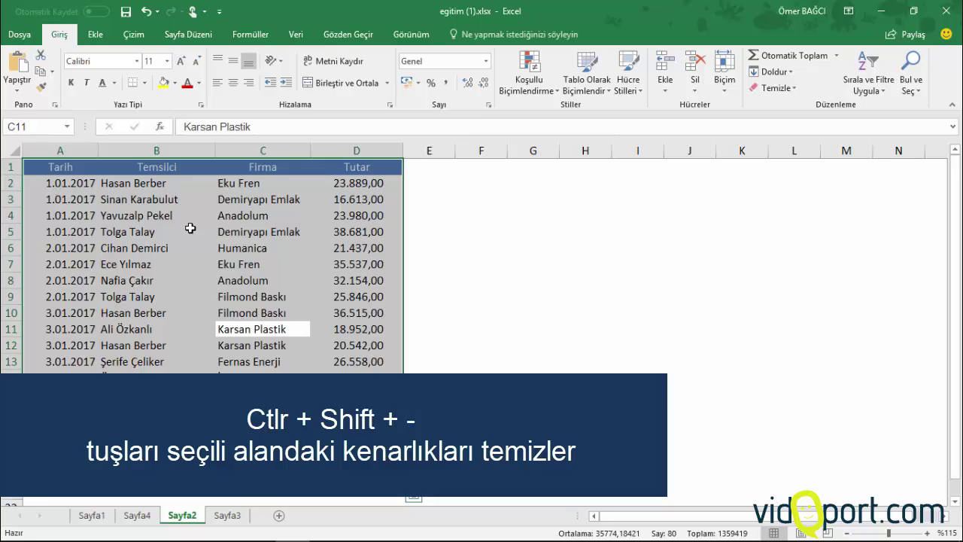
pyautogui.click(188, 231)
pyautogui.moveTo(49, 165); pyautogui.dragTo(56, 217)
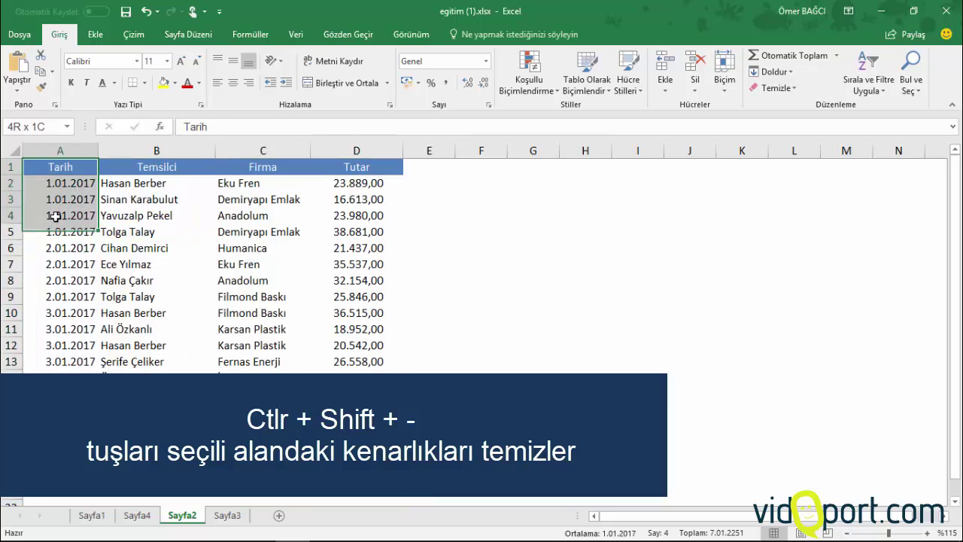
pyautogui.moveTo(56, 217)
pyautogui.mouseDown()
pyautogui.moveTo(58, 177)
pyautogui.moveTo(66, 211)
pyautogui.mouseUp()
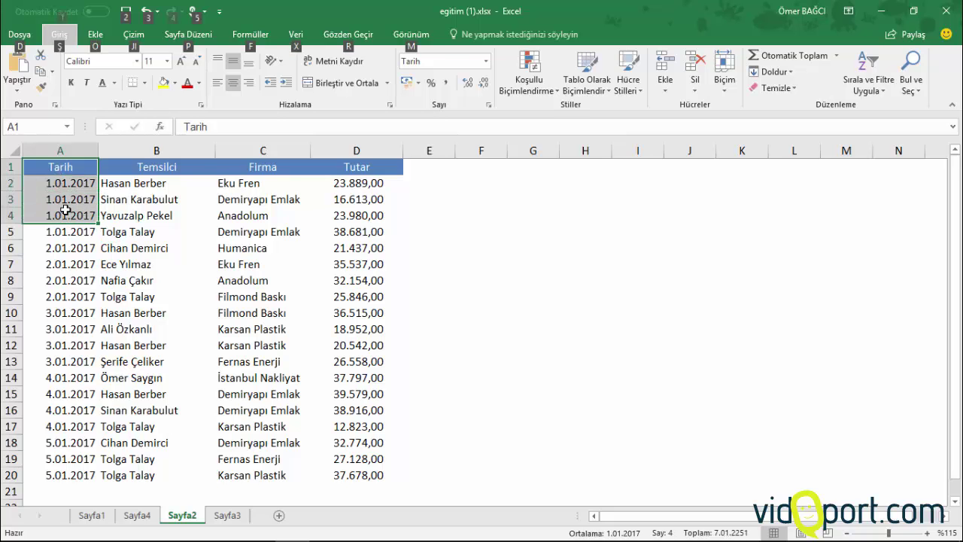
pyautogui.hotkey('ctrl', 'shift', '+')
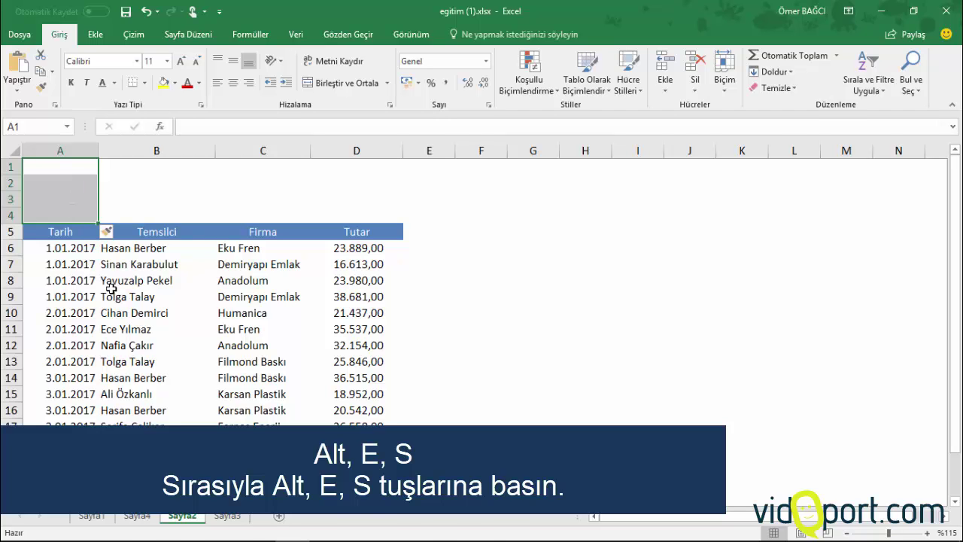
pyautogui.click(406, 35)
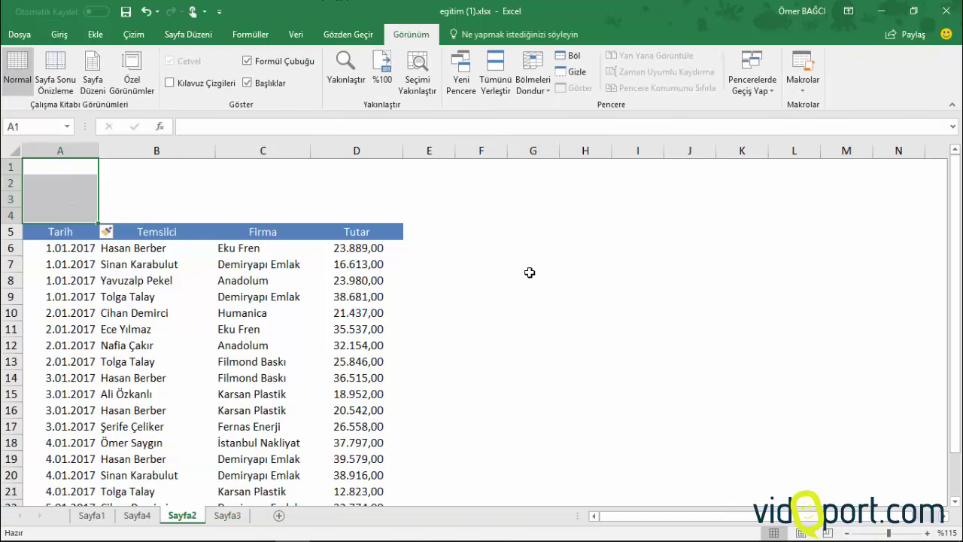
# Turn on Kılavuz Çizgileri gridlines, then select the Demiryapı Emlak cell C9.
pyautogui.click(169, 83)
pyautogui.click(225, 301)
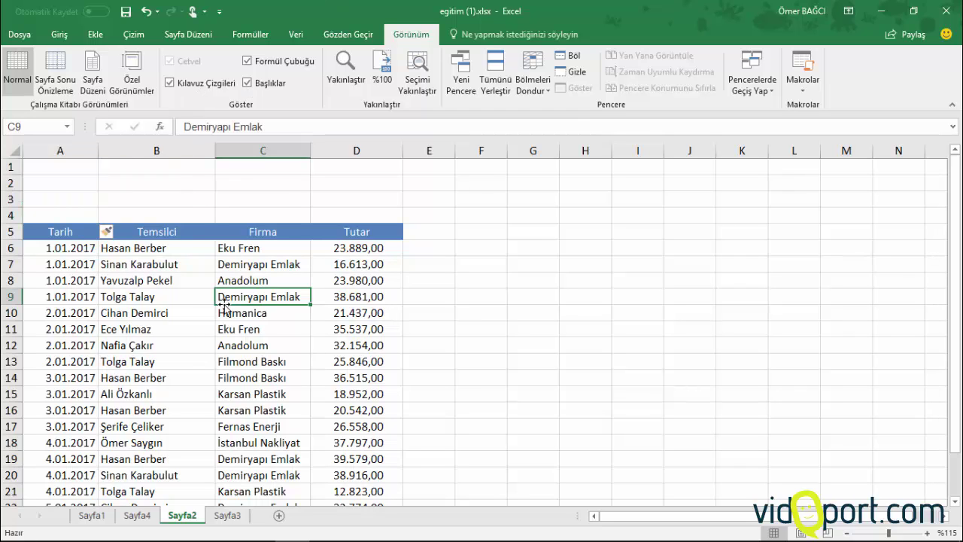
pyautogui.click(314, 281)
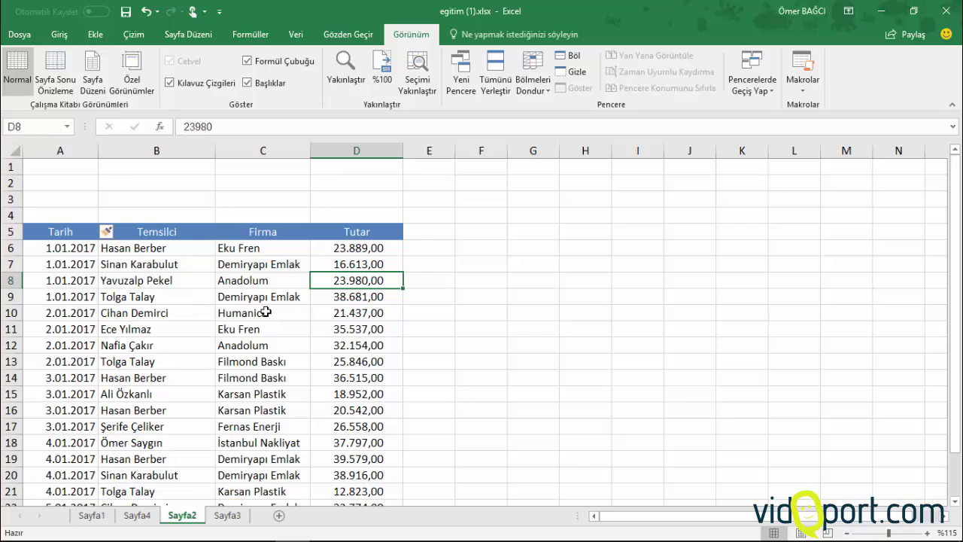
pyautogui.click(182, 310)
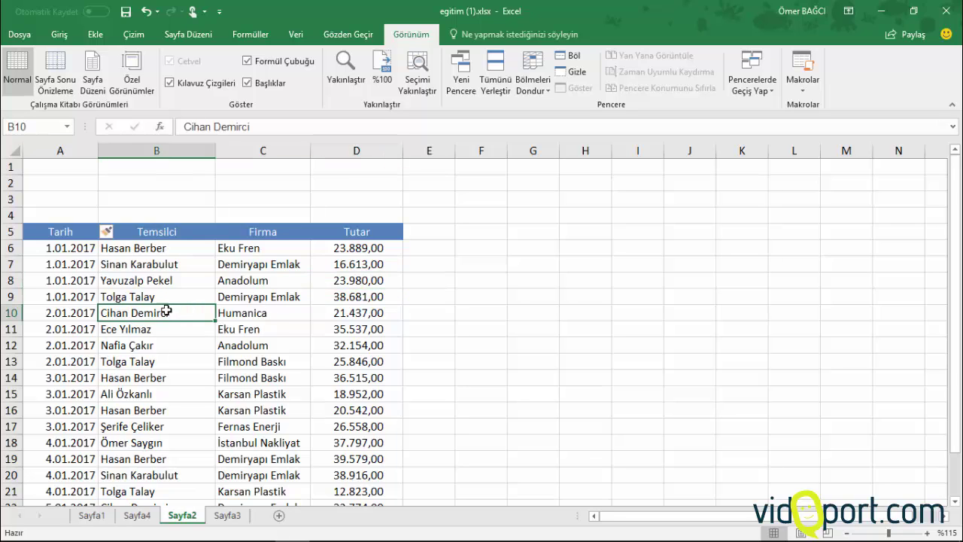
pyautogui.click(233, 297)
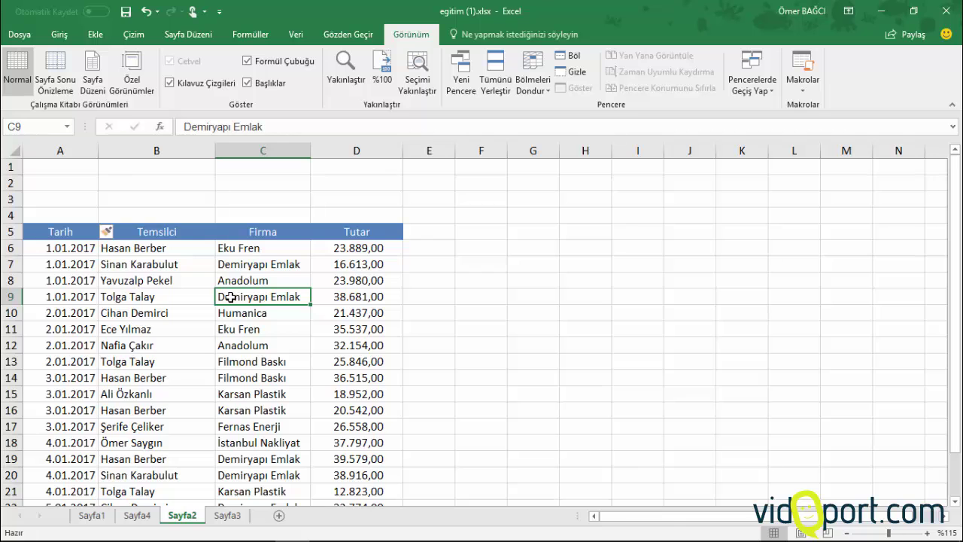
pyautogui.scroll(-1, 234, 296)
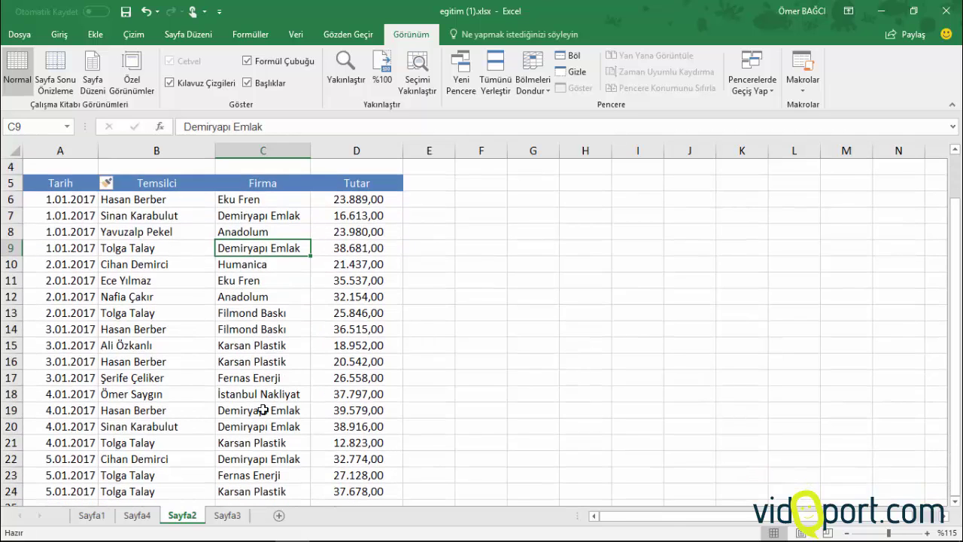
# Filter the table by C9's value Demiryapı Emlak using the Filtre shortcut menu.
pyautogui.rightClick(258, 249)
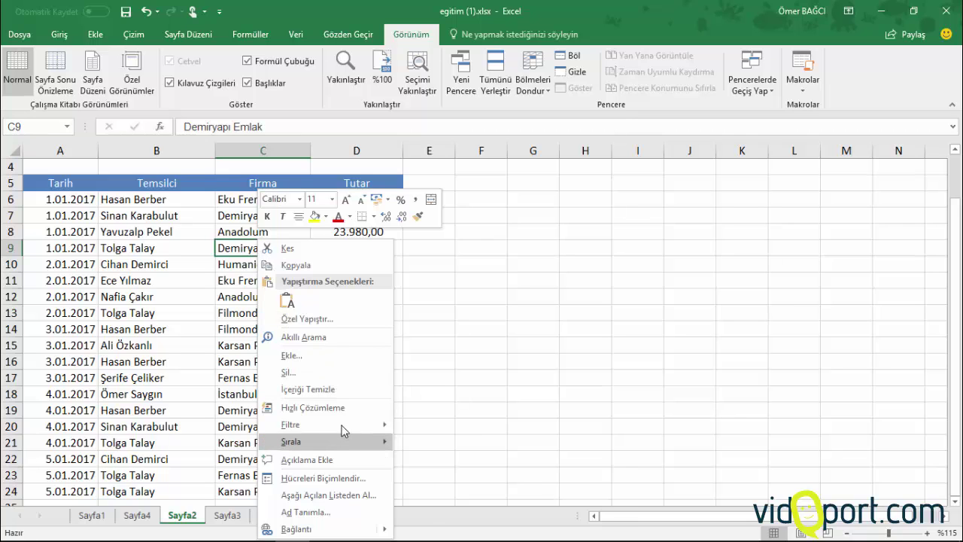
pyautogui.moveTo(341, 424)
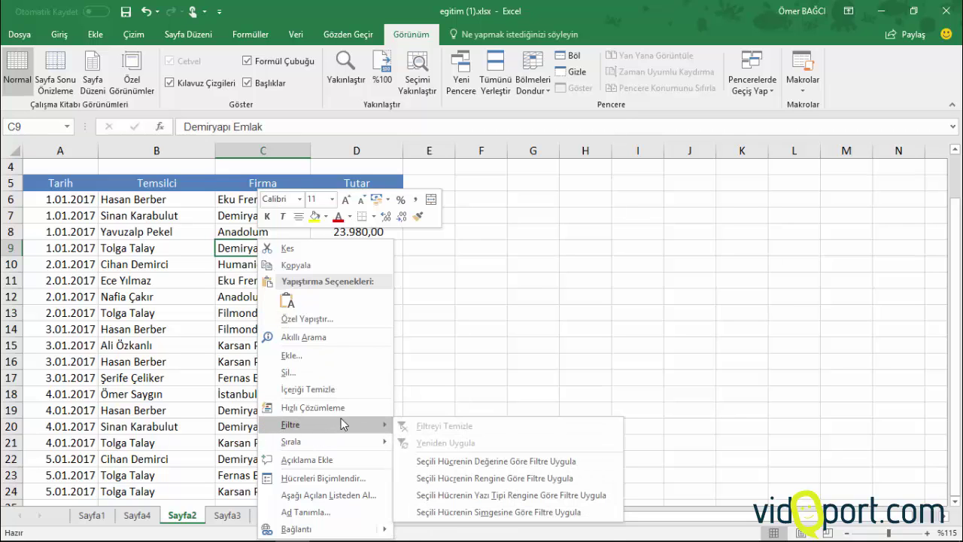
pyautogui.click(502, 460)
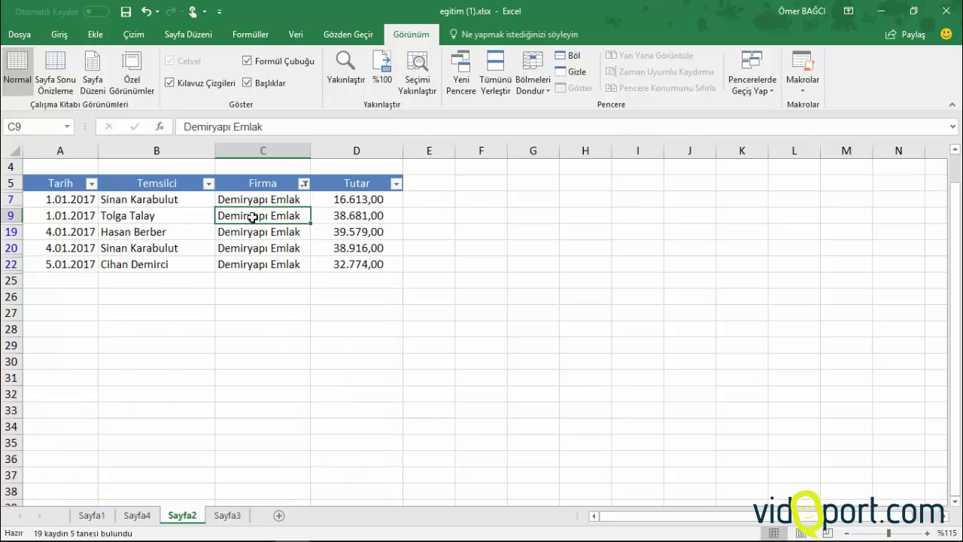
pyautogui.scroll(1, 253, 218)
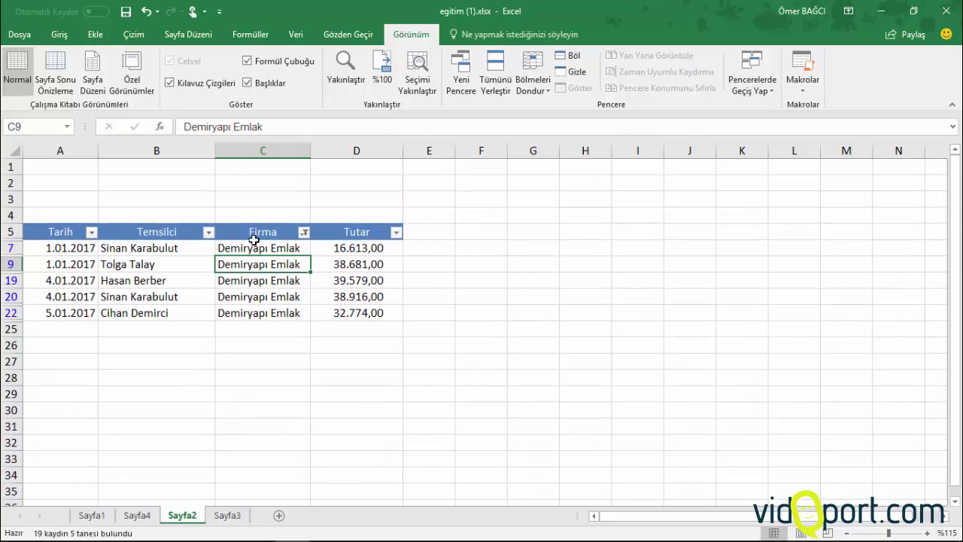
# Enter =TOPLA(D7:D22) in D2, which returns the unfiltered total 458.704,00.
pyautogui.moveTo(379, 248); pyautogui.dragTo(374, 315)
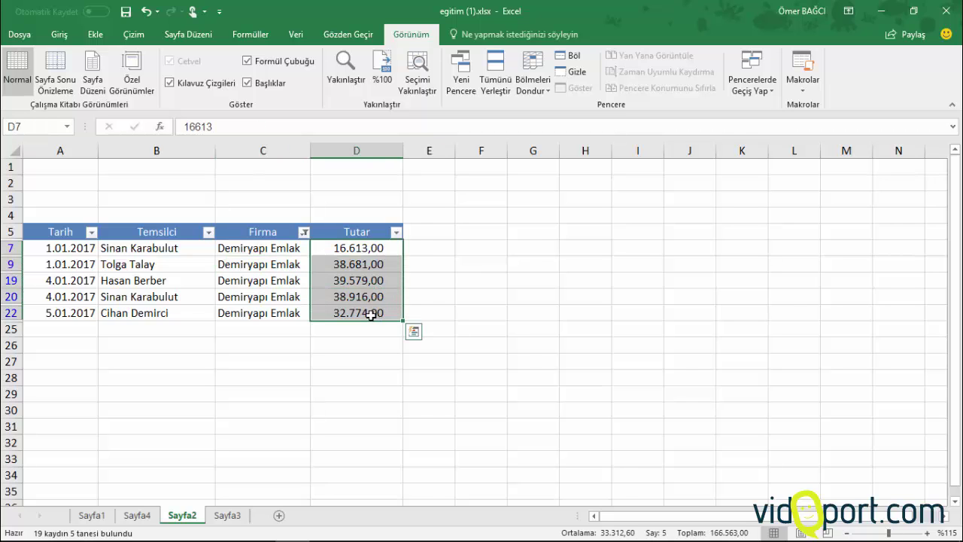
pyautogui.click(350, 279)
pyautogui.click(303, 184)
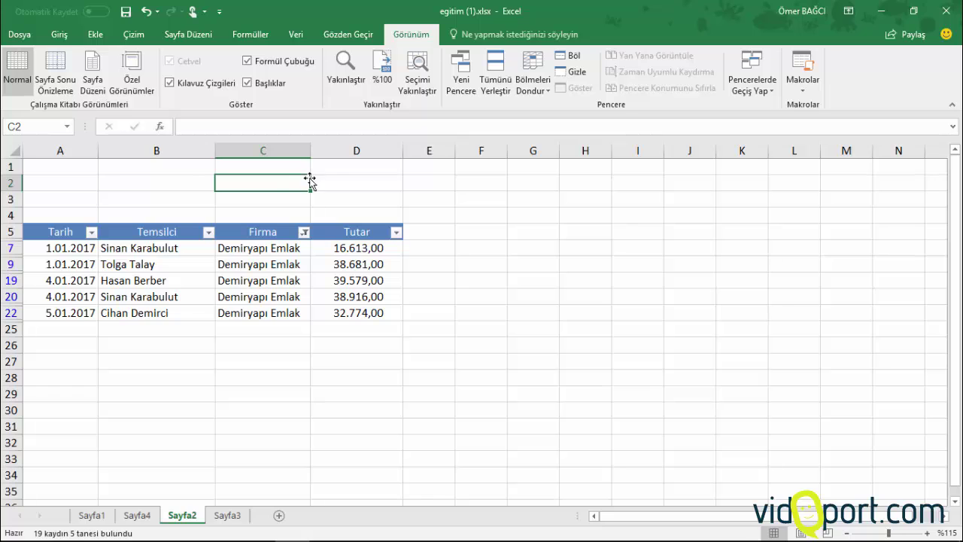
pyautogui.click(335, 181)
pyautogui.write('=')
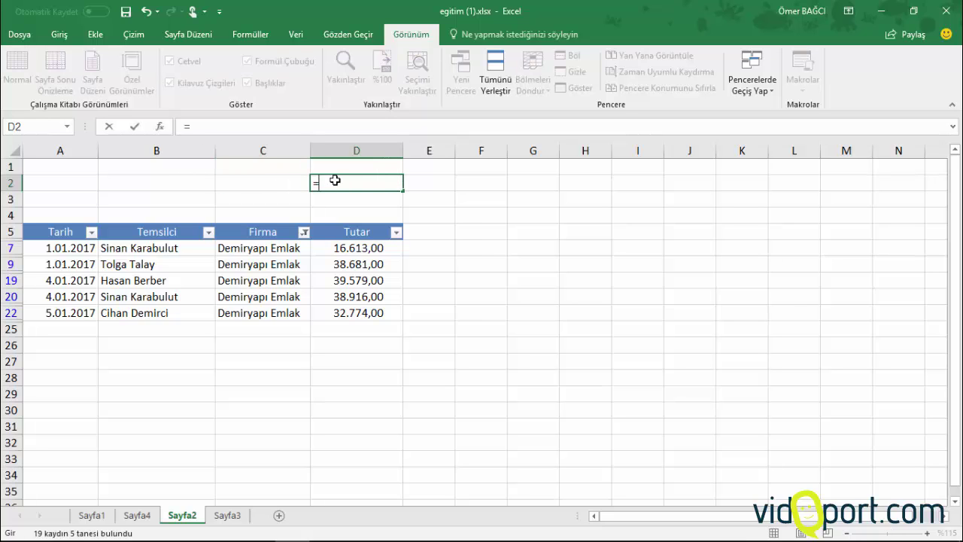
pyautogui.write('topla(')
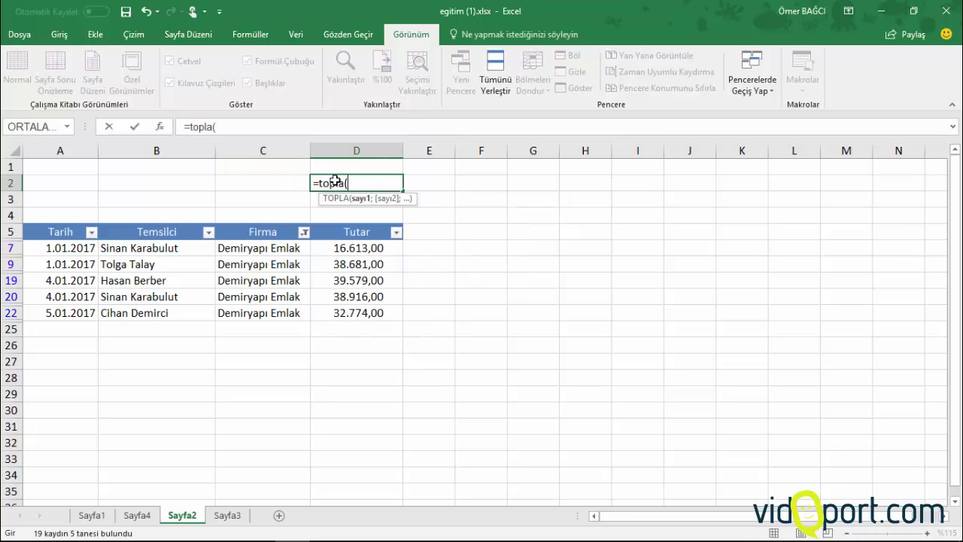
pyautogui.moveTo(358, 263); pyautogui.dragTo(358, 280)
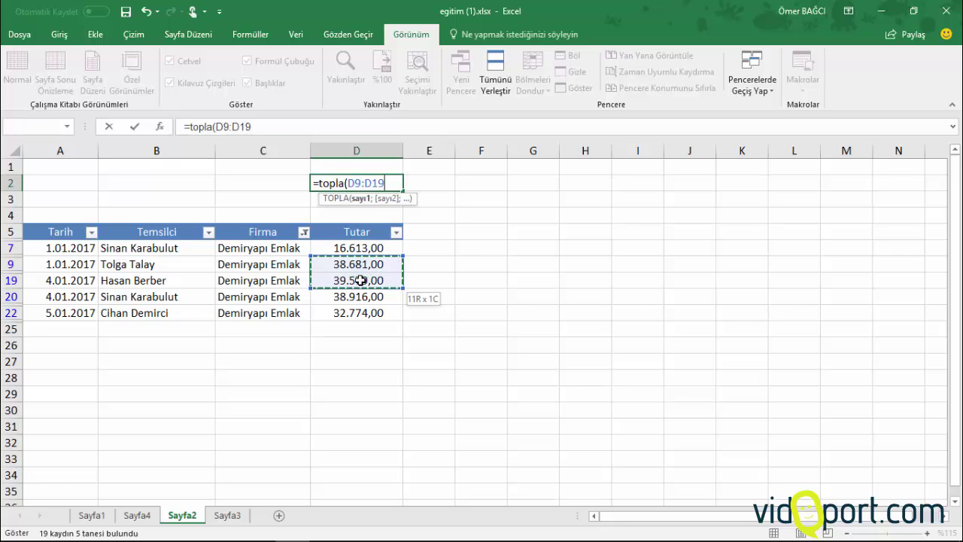
pyautogui.moveTo(362, 246); pyautogui.dragTo(364, 315)
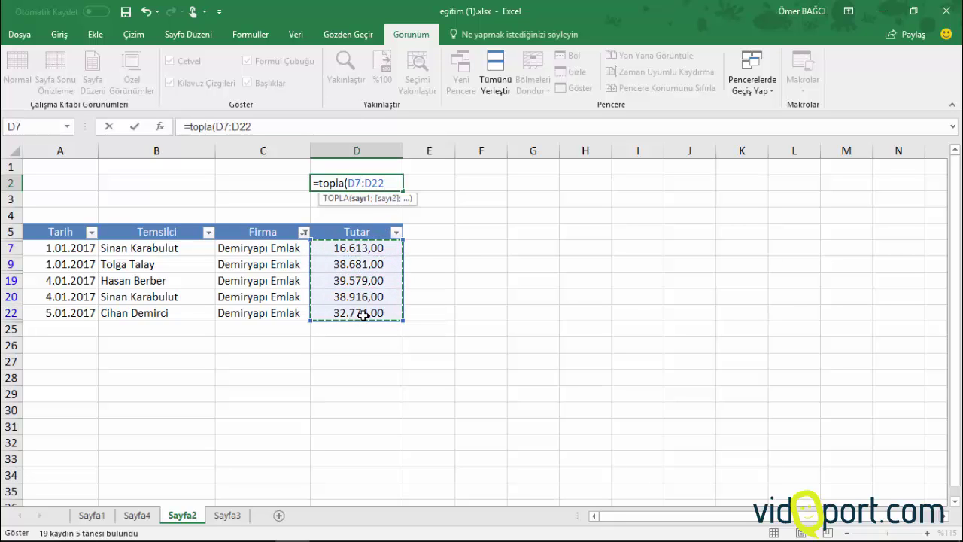
pyautogui.write(')')
pyautogui.press('Return')
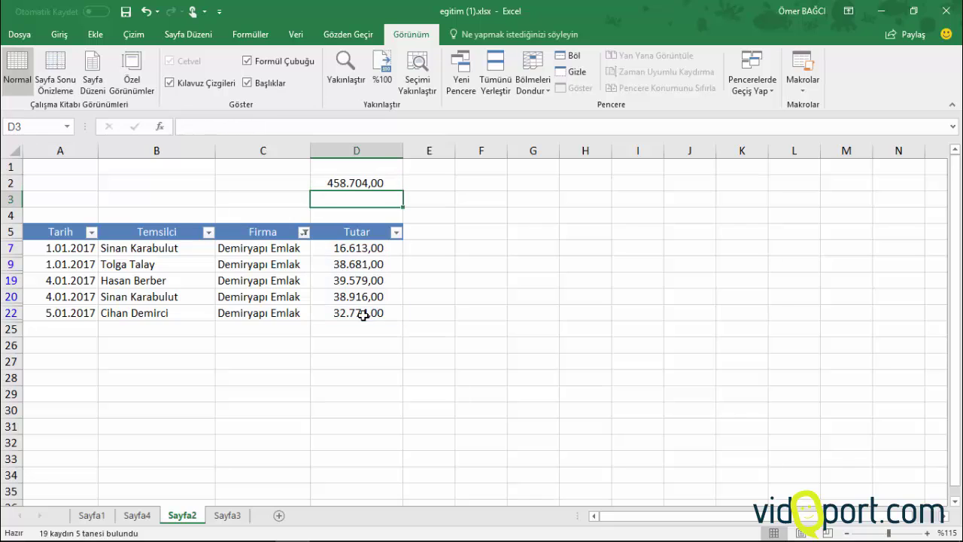
# Select the visible Tutar amounts D7:D22 to read their 166.563,00 status-bar sum.
pyautogui.click(355, 183)
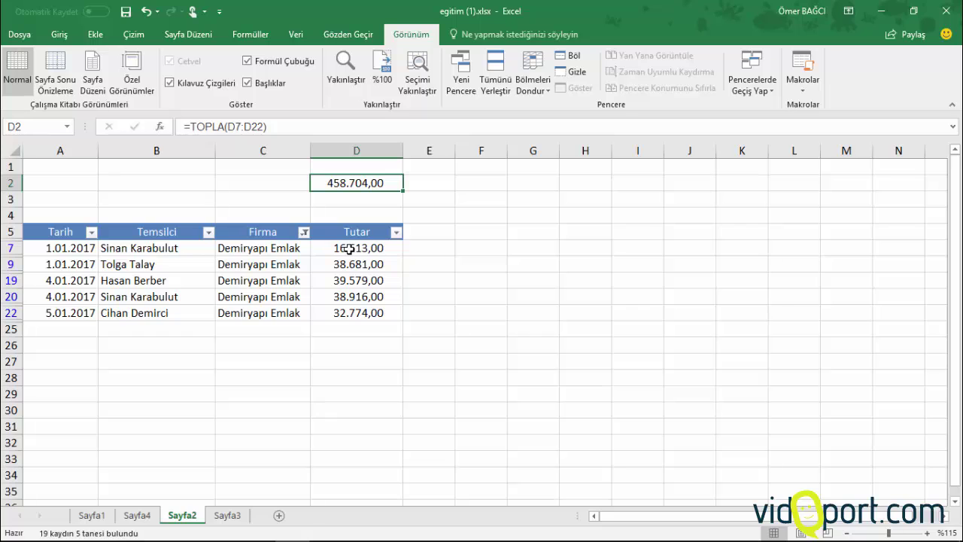
pyautogui.moveTo(346, 247); pyautogui.dragTo(353, 319)
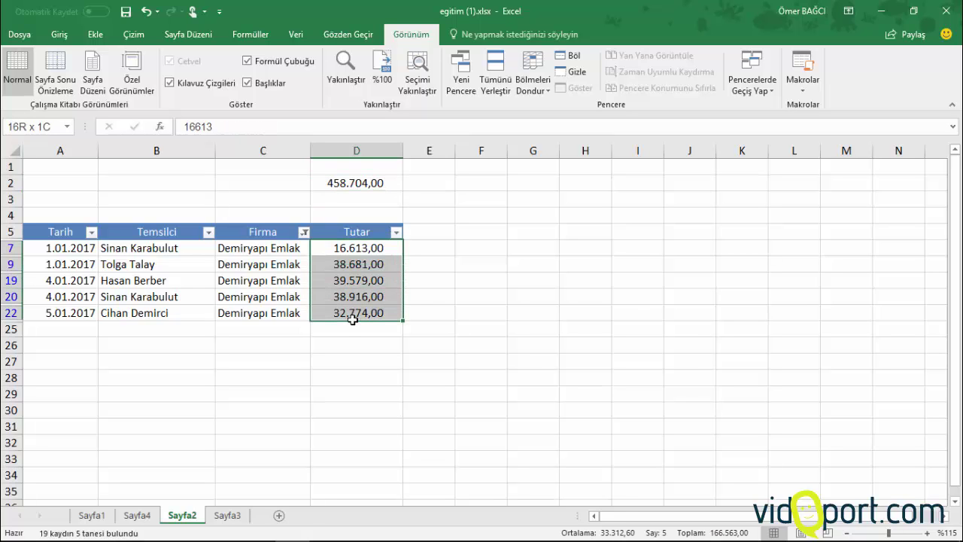
pyautogui.moveTo(353, 319); pyautogui.dragTo(353, 319)
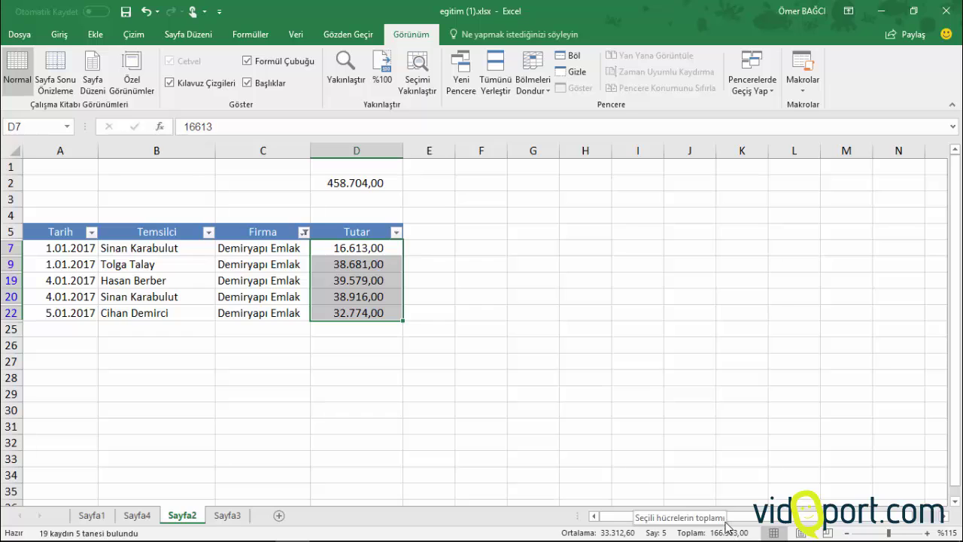
pyautogui.click(383, 198)
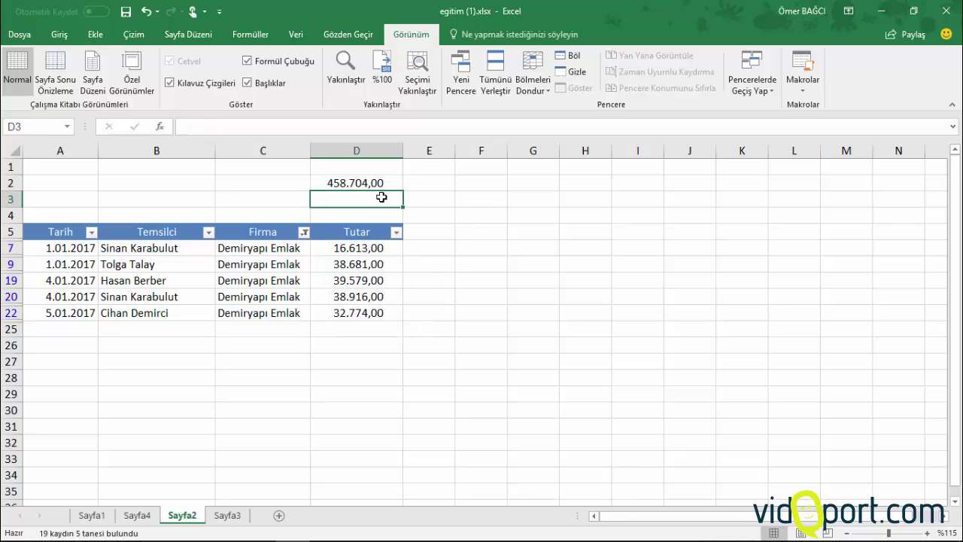
# Enter =ALTTOPLAM(9;D7:D22) in D3 and apply thousands-separator format, showing 166.563,00.
pyautogui.write('=alt')
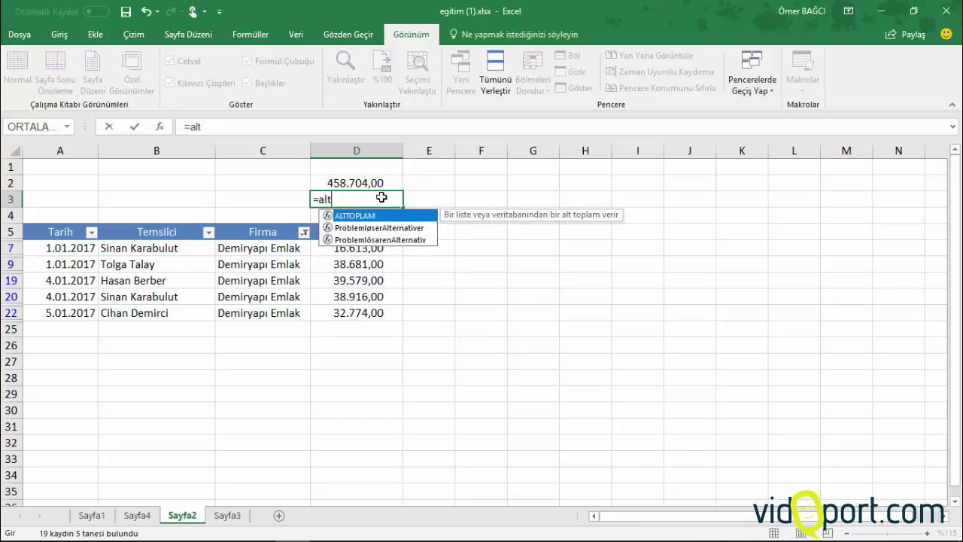
pyautogui.press('Tab')
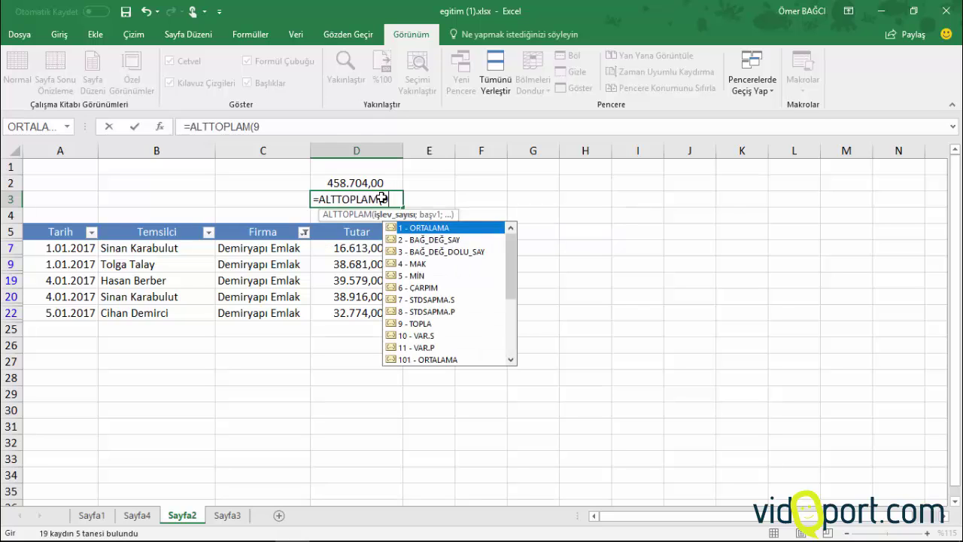
pyautogui.write(';')
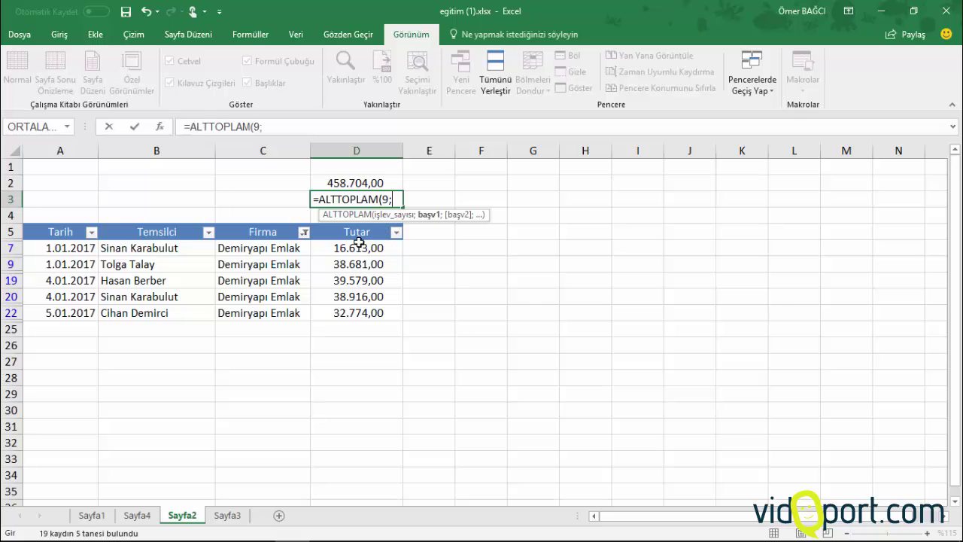
pyautogui.moveTo(362, 248); pyautogui.dragTo(366, 313)
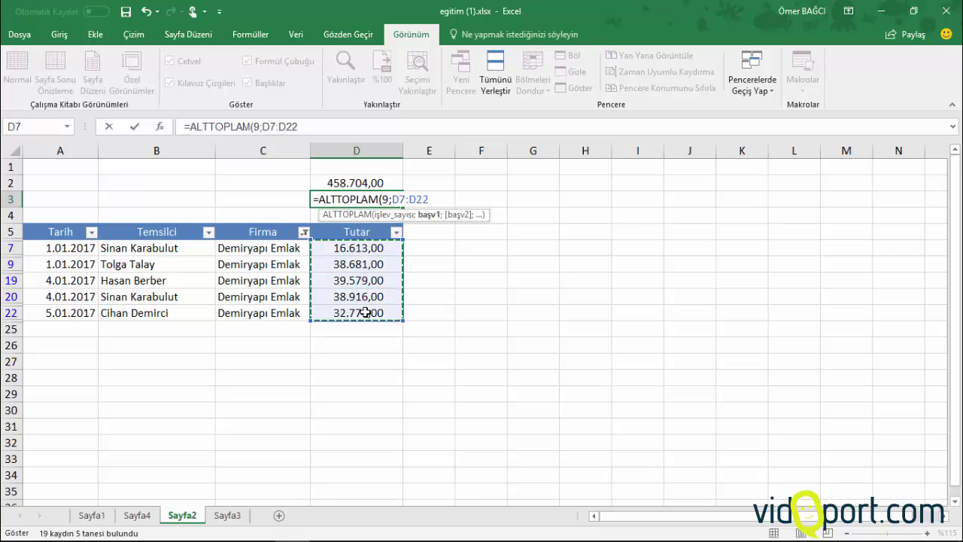
pyautogui.write(')')
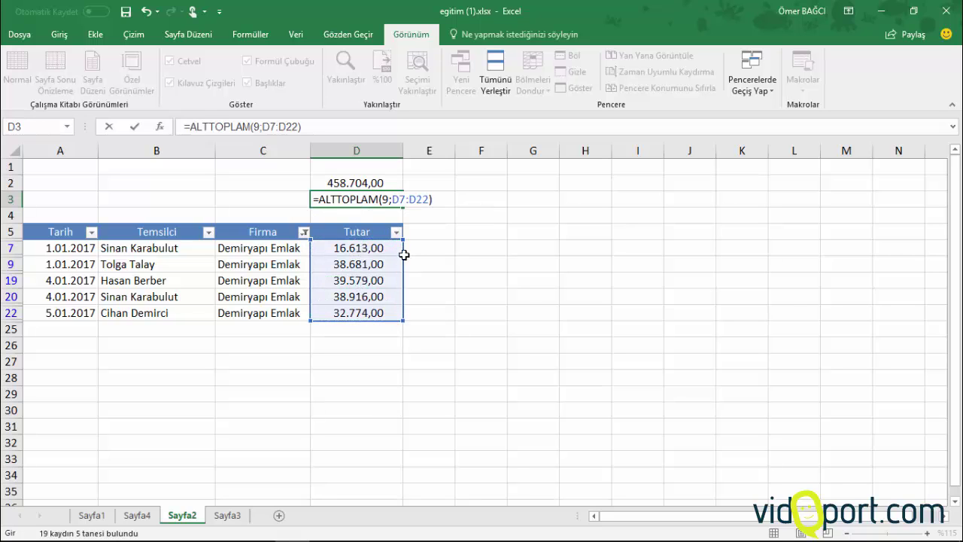
pyautogui.press('Return')
pyautogui.click(362, 202)
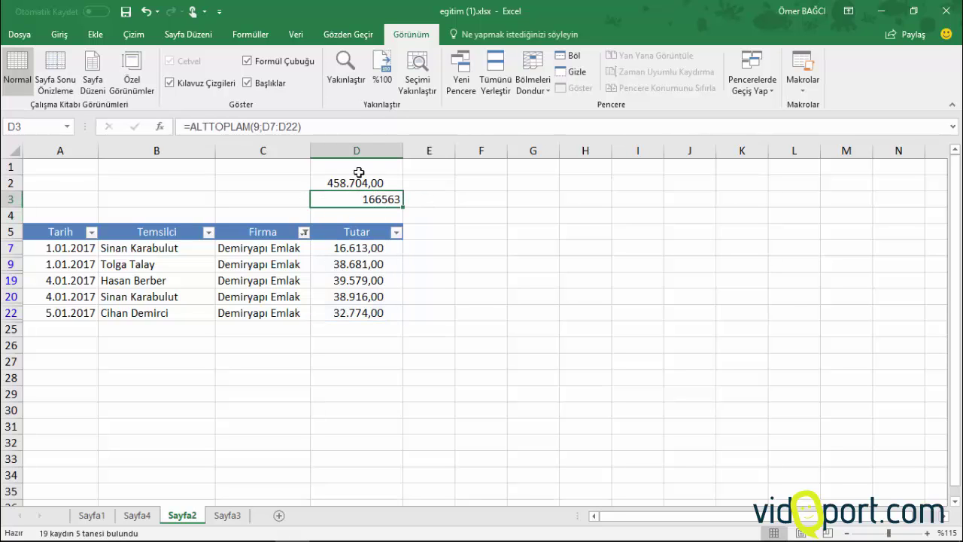
pyautogui.hotkey('ctrl', 'shift', '1')
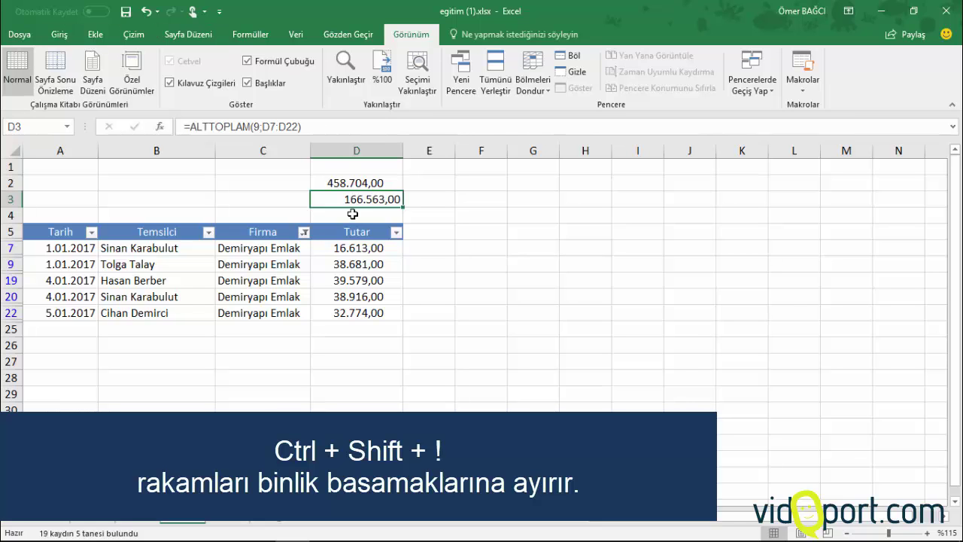
pyautogui.doubleClick(350, 198)
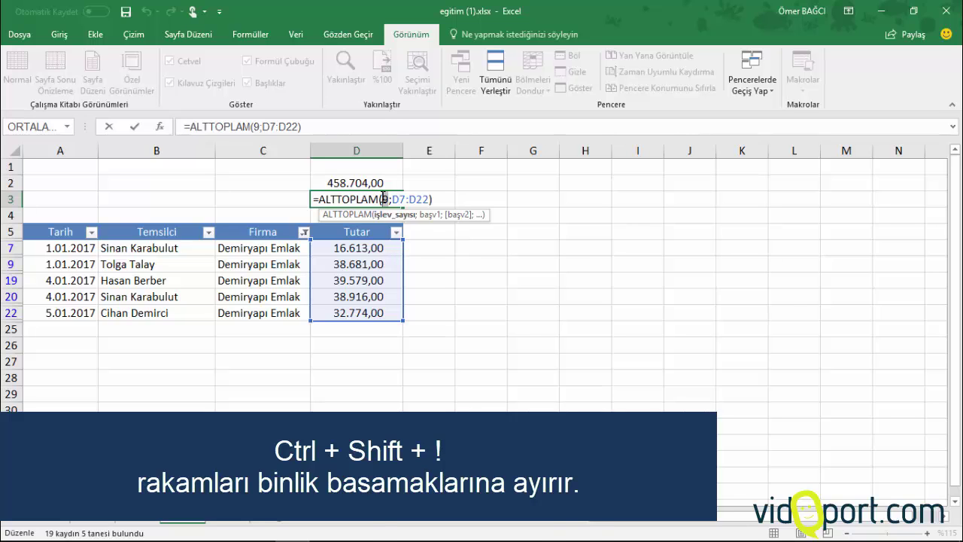
pyautogui.press('Delete')
pyautogui.press('Delete')
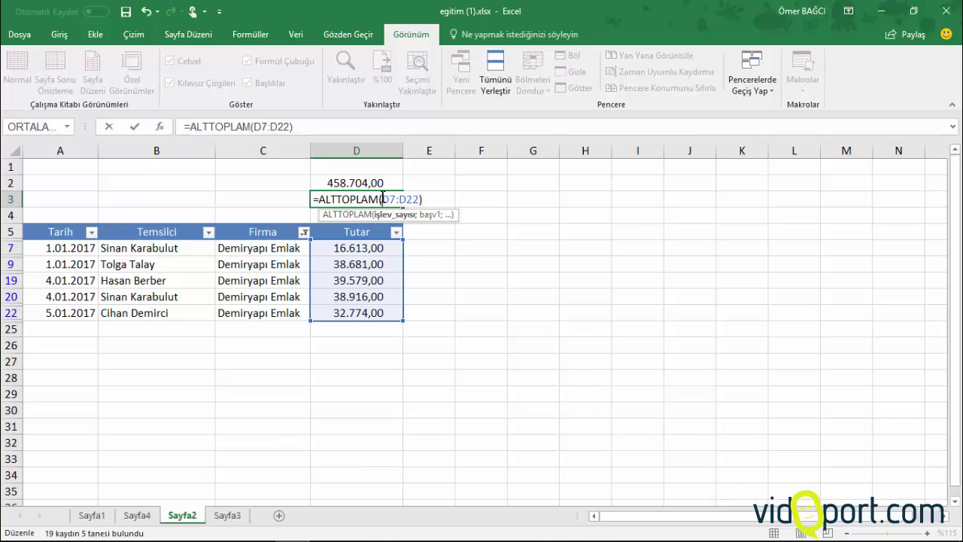
pyautogui.press('Delete')
pyautogui.press('Delete')
pyautogui.press('Delete')
pyautogui.write('2')
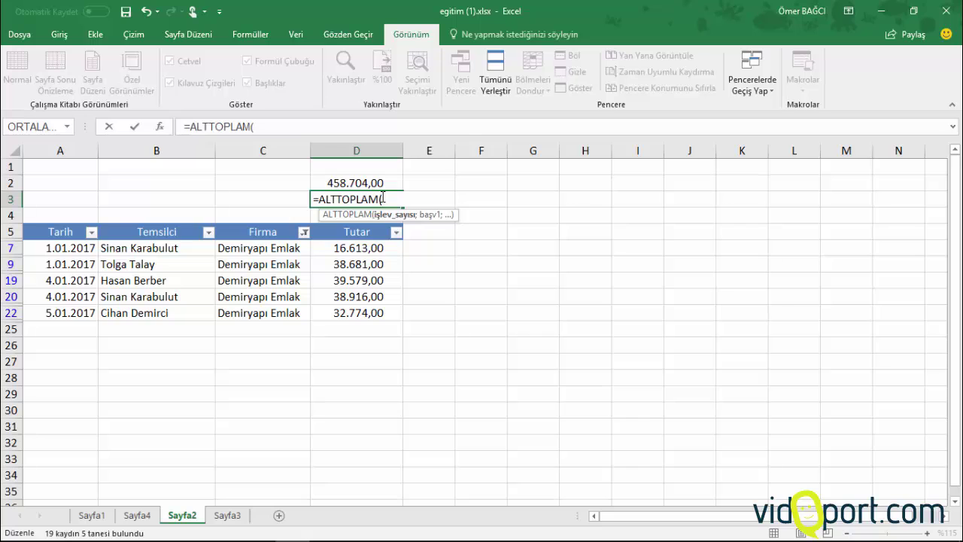
pyautogui.press('BackSpace')
pyautogui.press('BackSpace')
pyautogui.press('BackSpace')
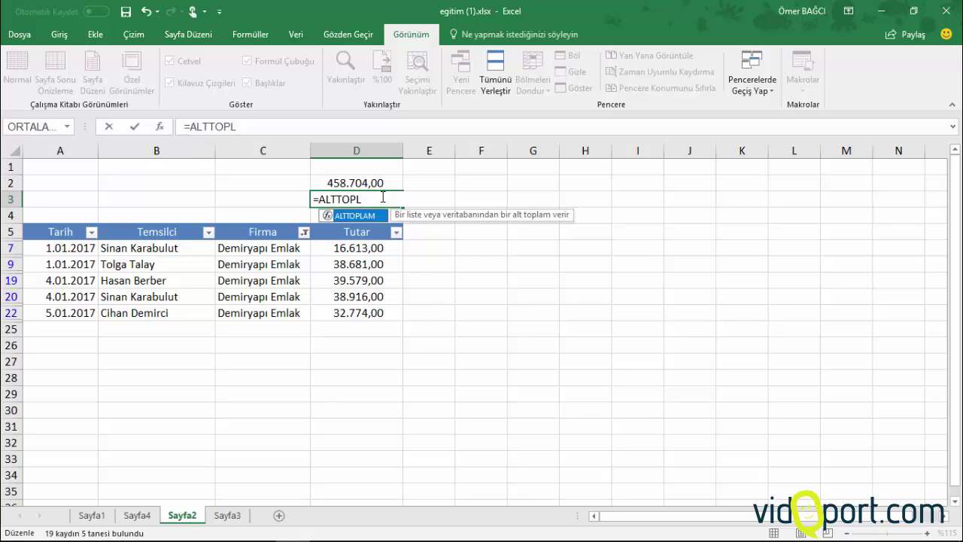
pyautogui.press('Tab')
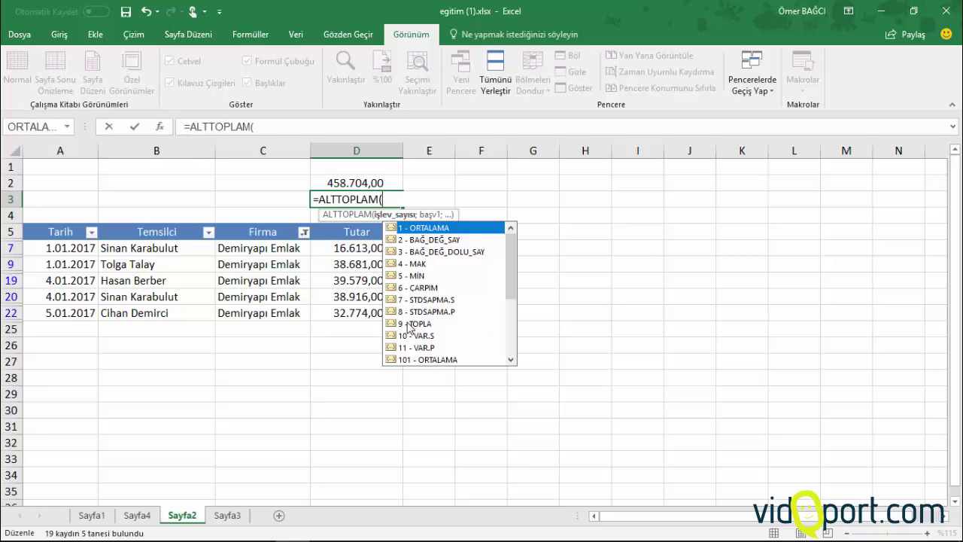
pyautogui.moveTo(514, 270); pyautogui.dragTo(515, 306)
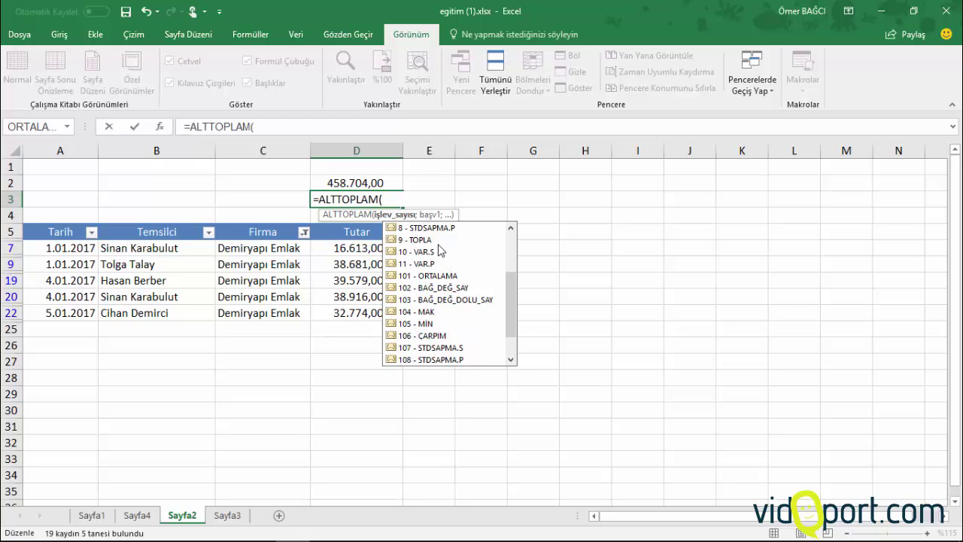
pyautogui.write('9;')
pyautogui.moveTo(362, 251); pyautogui.dragTo(375, 314)
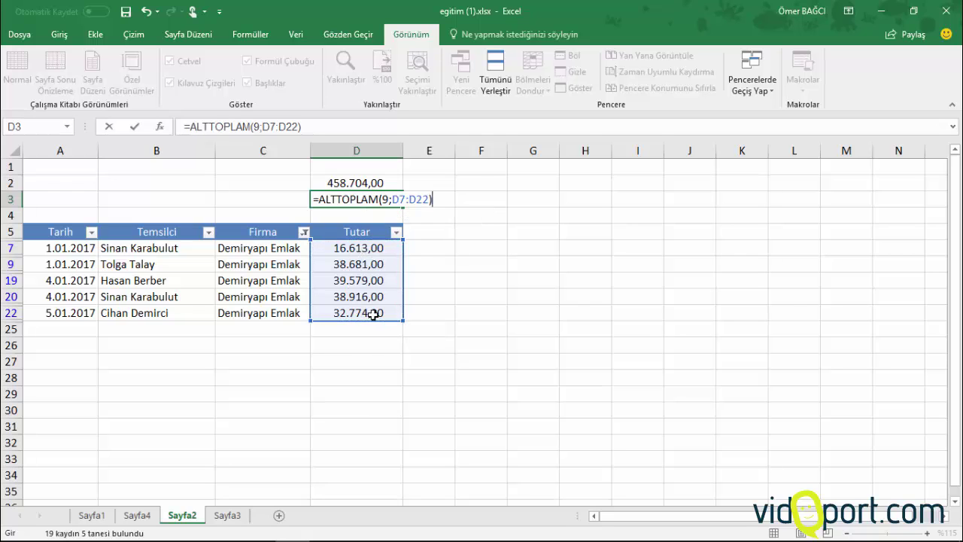
pyautogui.press('Return')
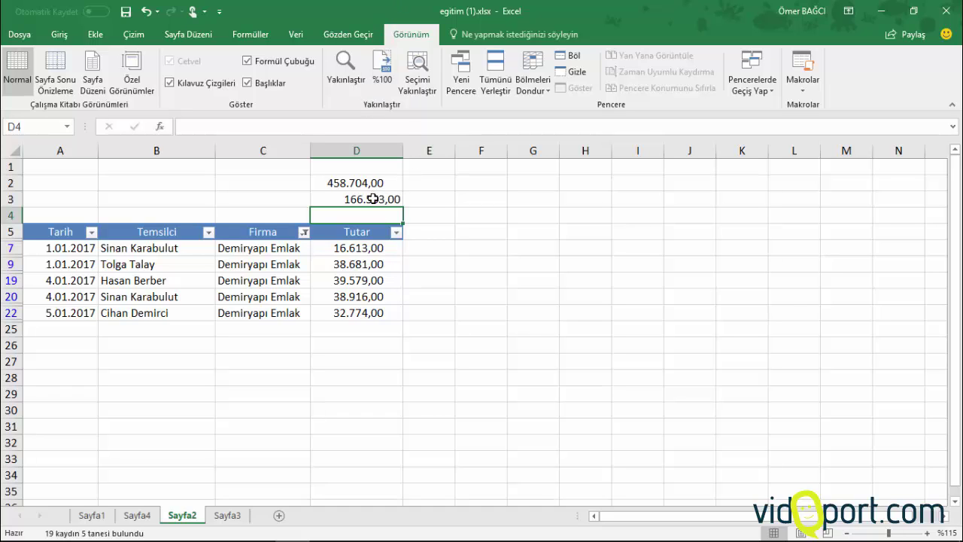
# Compare the D2 and D3 totals, then remove the Firma filter so all sales rows show.
pyautogui.click(373, 198)
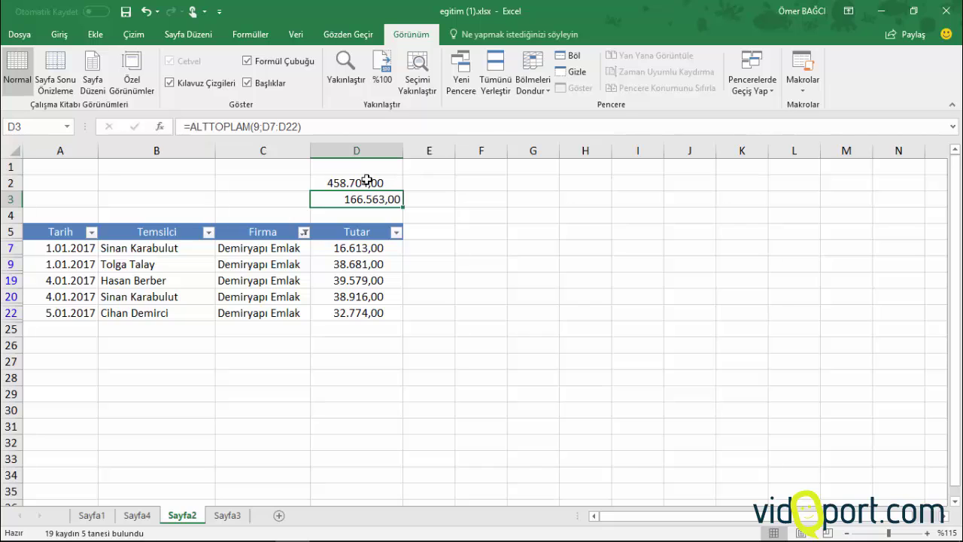
pyautogui.click(365, 186)
pyautogui.click(366, 196)
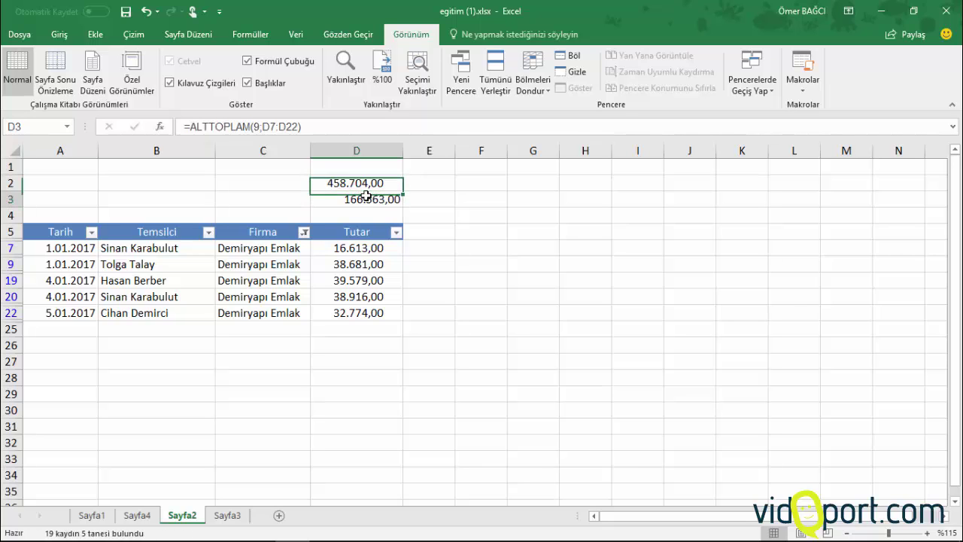
pyautogui.click(336, 265)
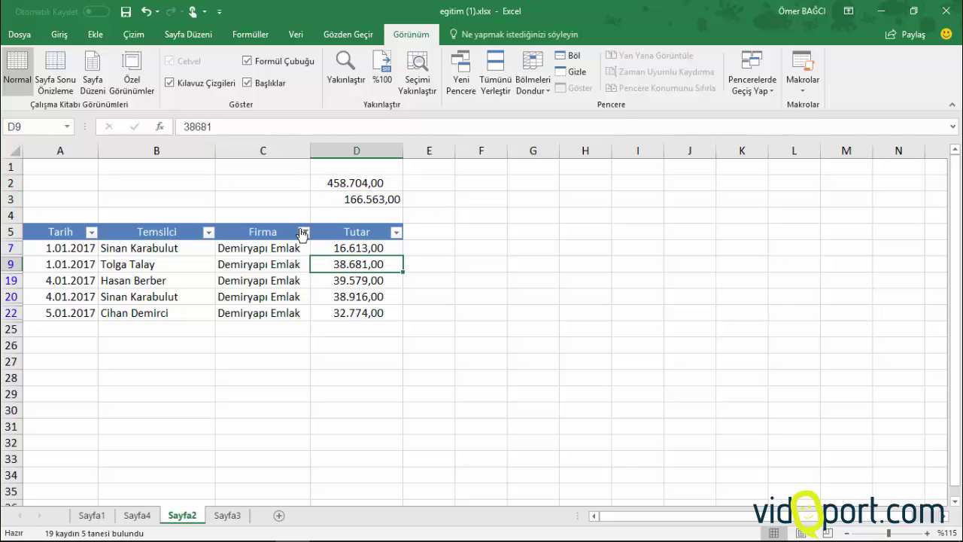
pyautogui.moveTo(302, 234)
pyautogui.hotkey('ctrl', 'shift', 'l')
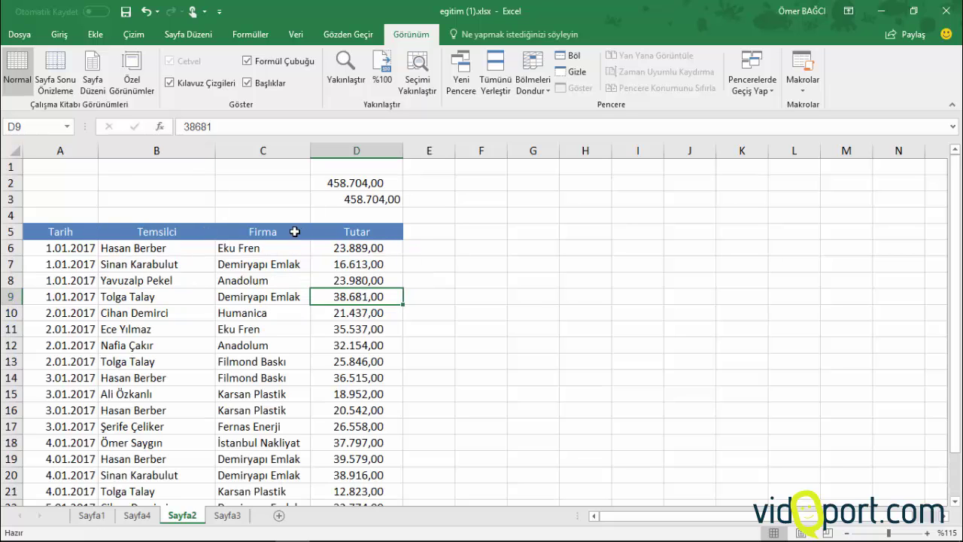
pyautogui.click(245, 269)
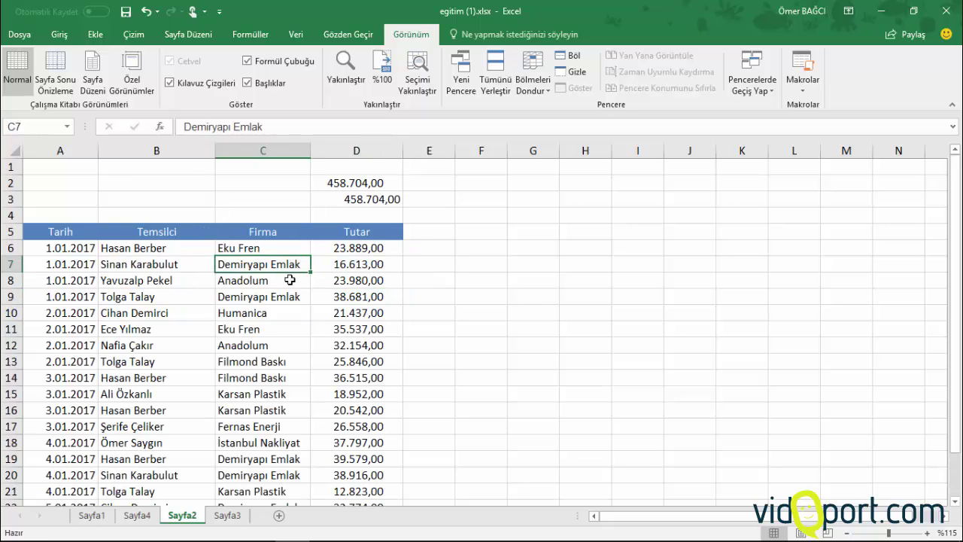
pyautogui.click(182, 328)
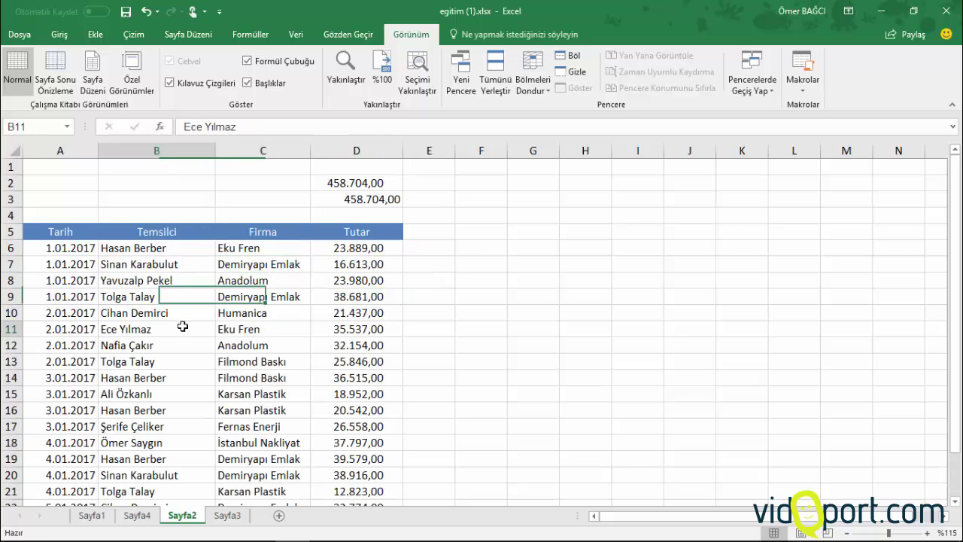
# Insert a table from $A$5:$D$24 with 'Tablom üst bilgi satırı içeriyor' checked.
pyautogui.click(96, 34)
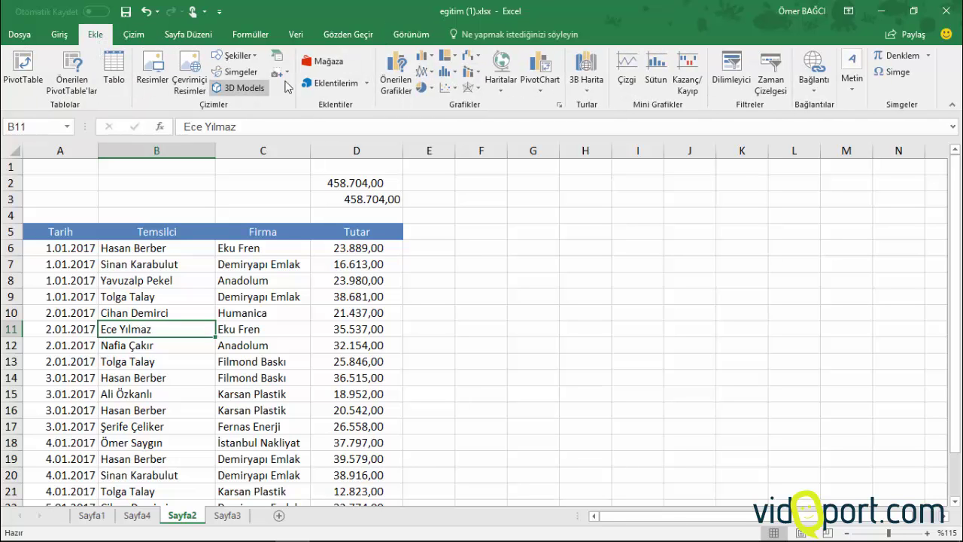
pyautogui.click(120, 69)
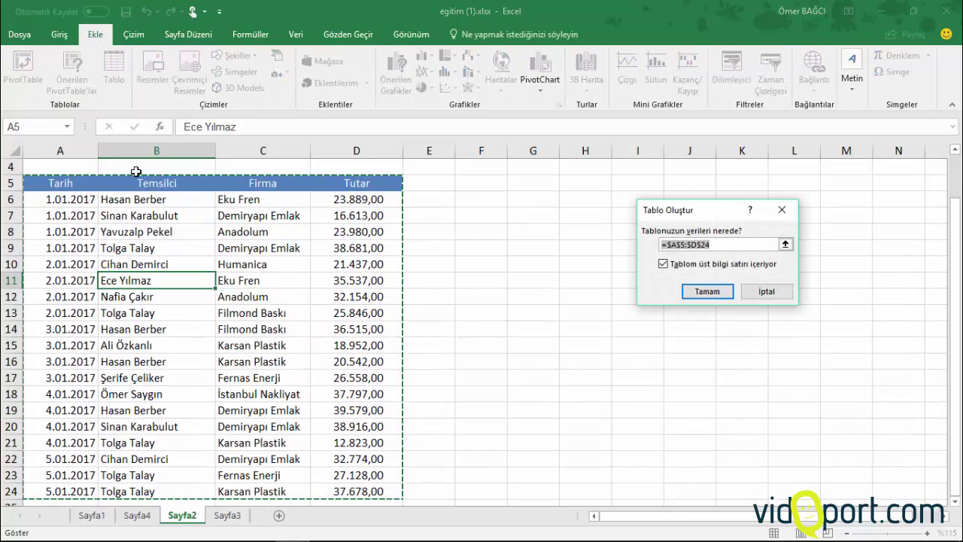
pyautogui.click(711, 292)
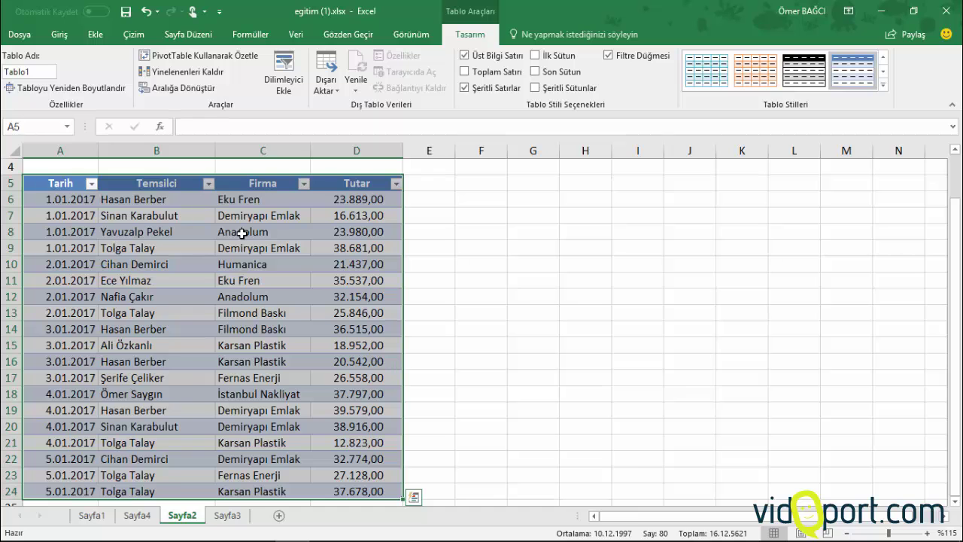
pyautogui.click(286, 231)
# Apply Temizle from the Table Styles gallery to clear the banded blue row shading.
pyautogui.scroll(-2, 263, 286)
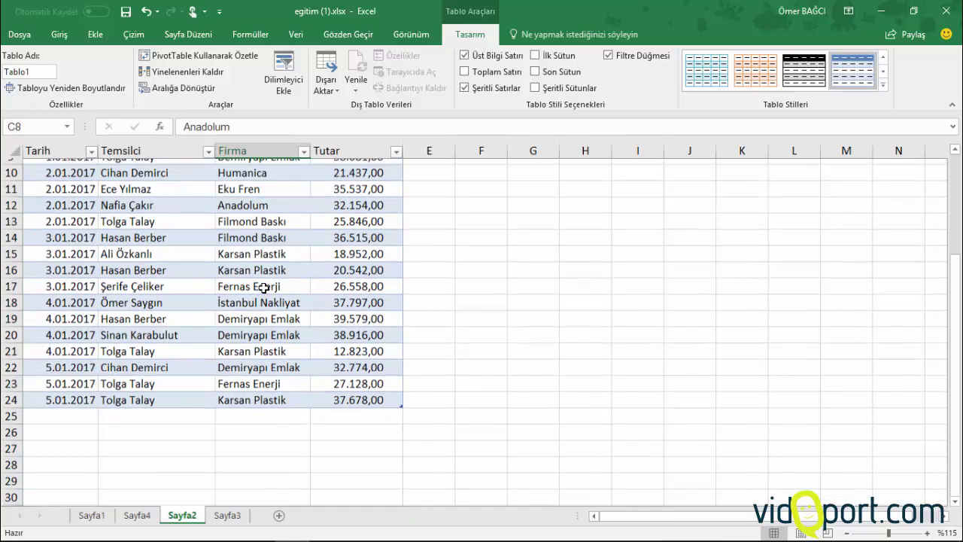
pyautogui.scroll(1, 263, 287)
pyautogui.click(210, 264)
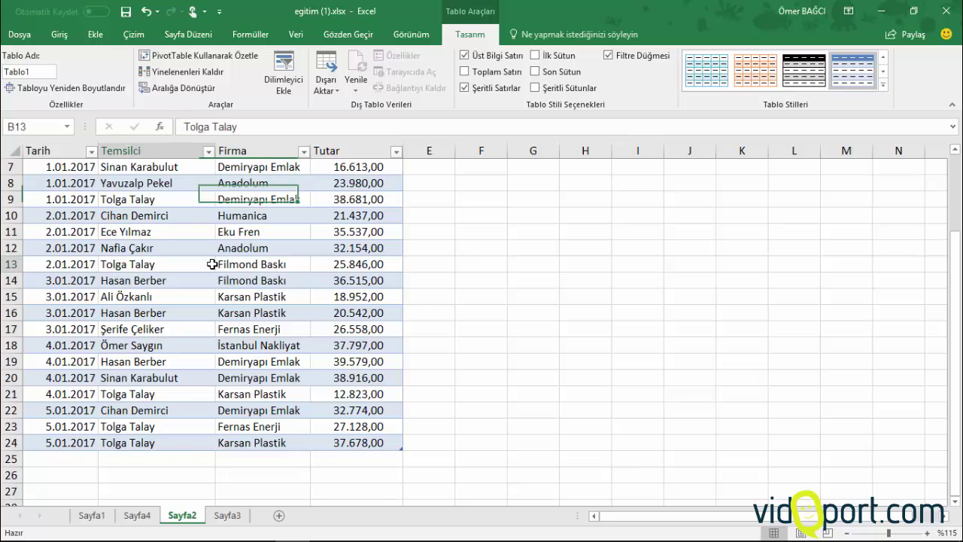
pyautogui.click(884, 85)
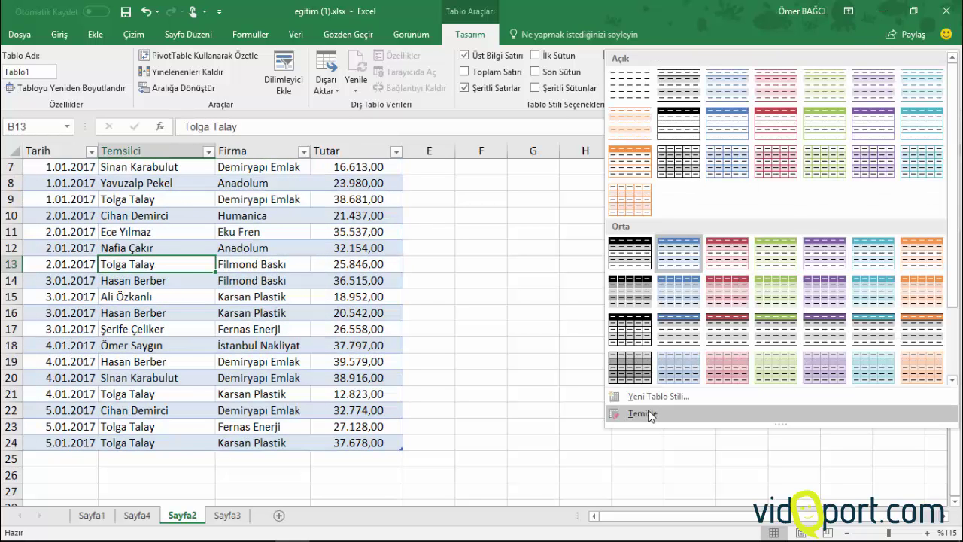
pyautogui.click(641, 414)
pyautogui.scroll(2, 308, 333)
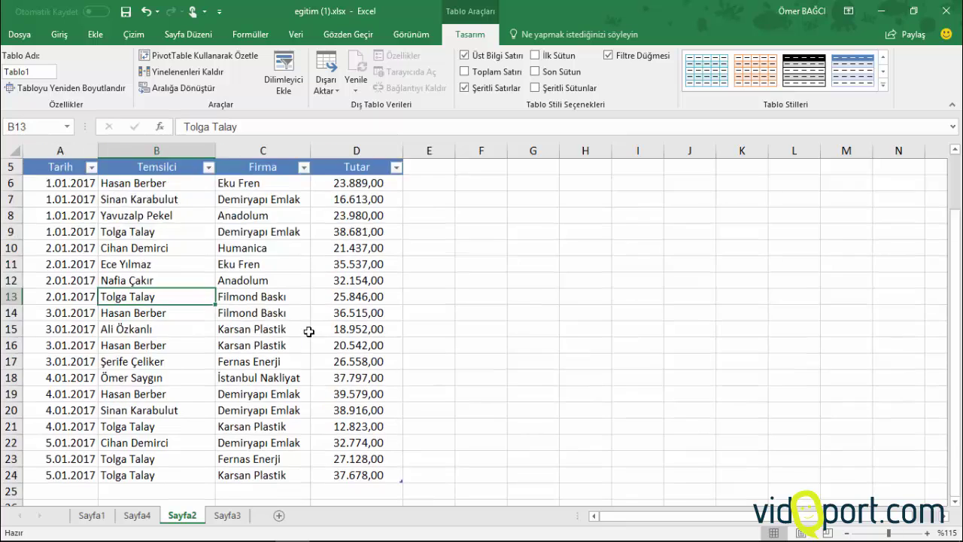
pyautogui.click(885, 86)
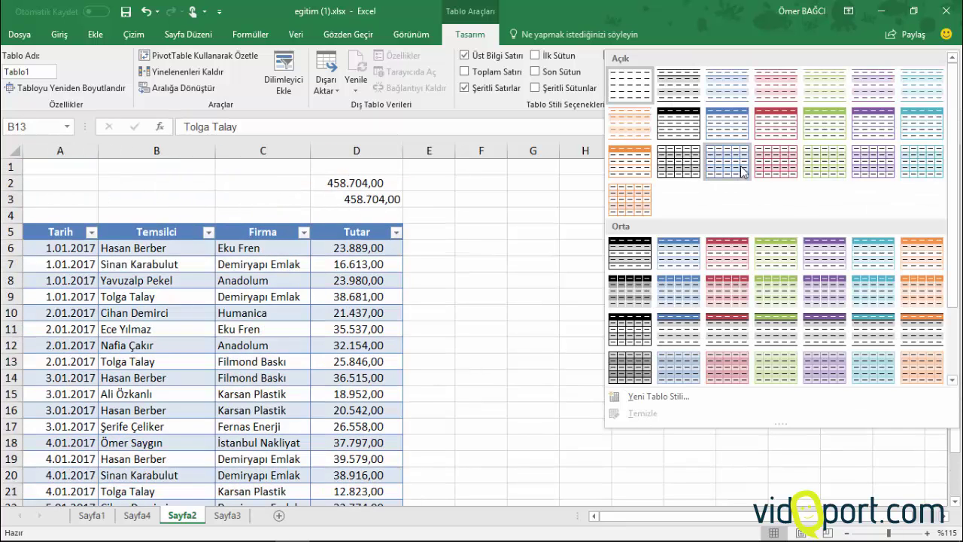
pyautogui.click(269, 329)
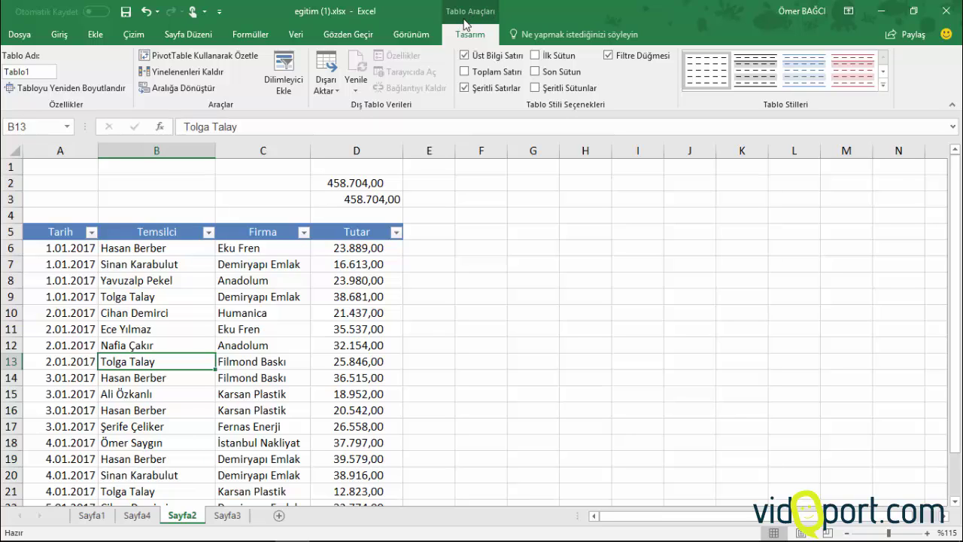
# Turn on the Toplam Satırı and set the Temsilci and Firma totals in B25 and C25 to Say.
pyautogui.click(466, 75)
pyautogui.scroll(-5, 256, 362)
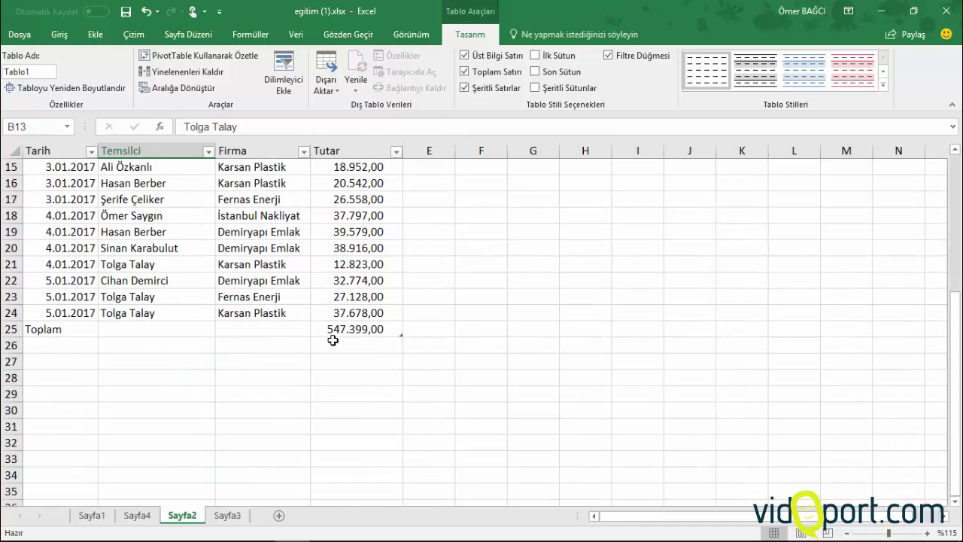
pyautogui.click(187, 331)
pyautogui.click(227, 332)
pyautogui.click(202, 329)
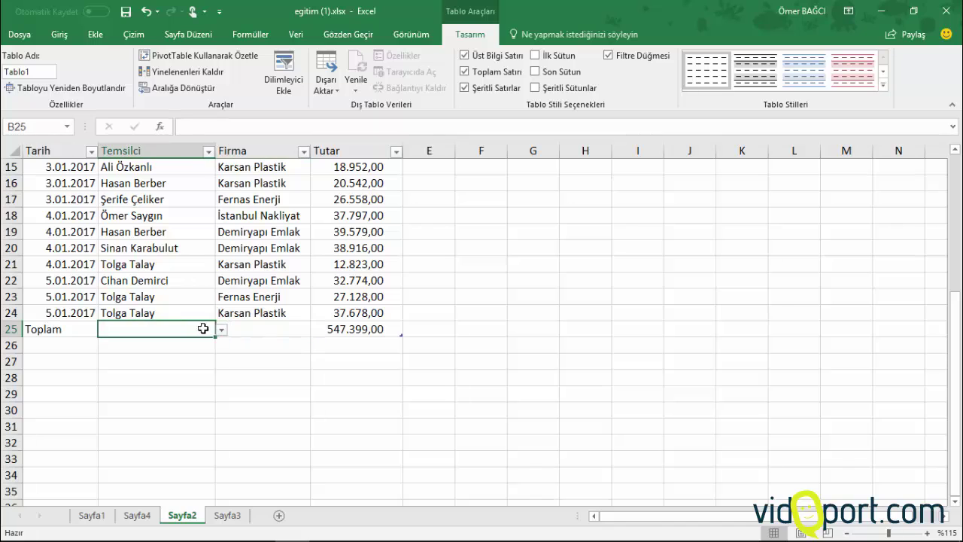
pyautogui.click(221, 330)
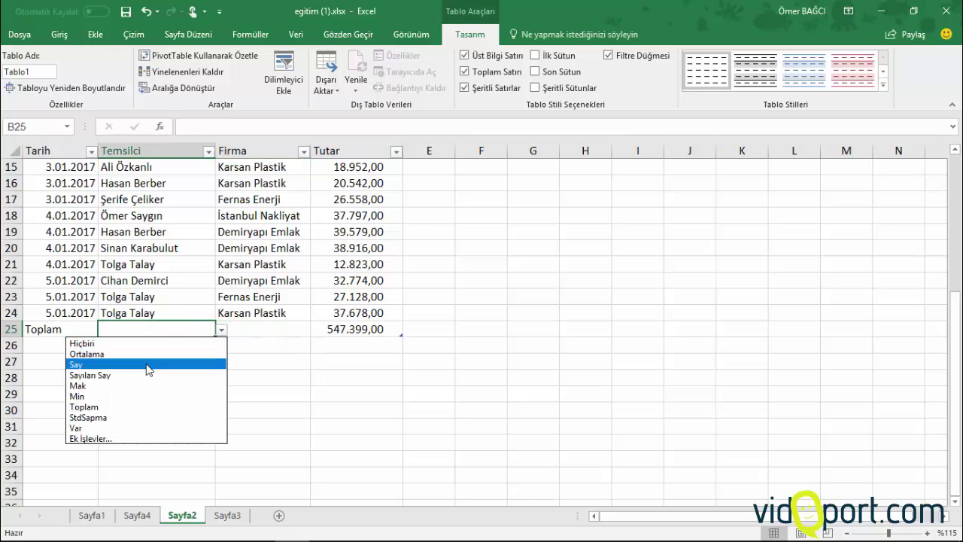
pyautogui.click(148, 365)
pyautogui.click(275, 331)
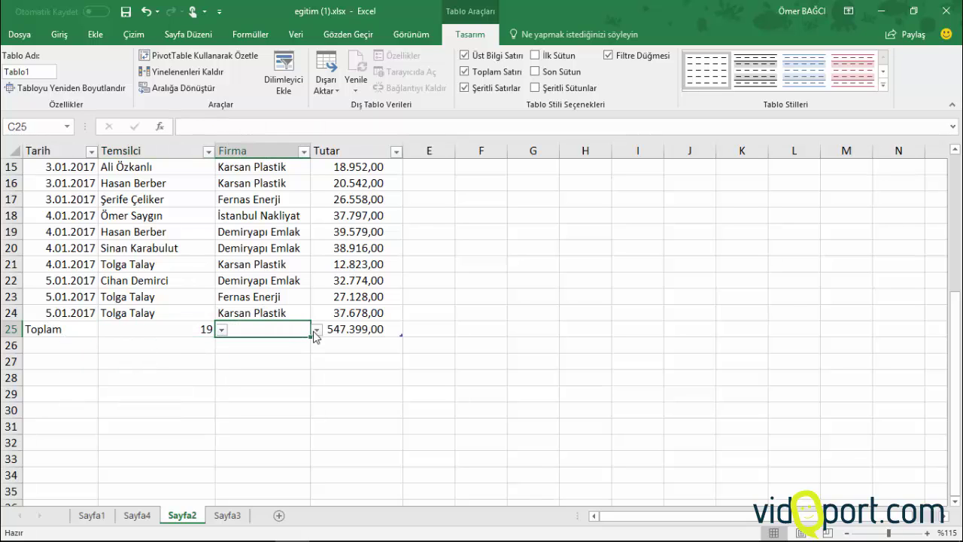
pyautogui.click(317, 329)
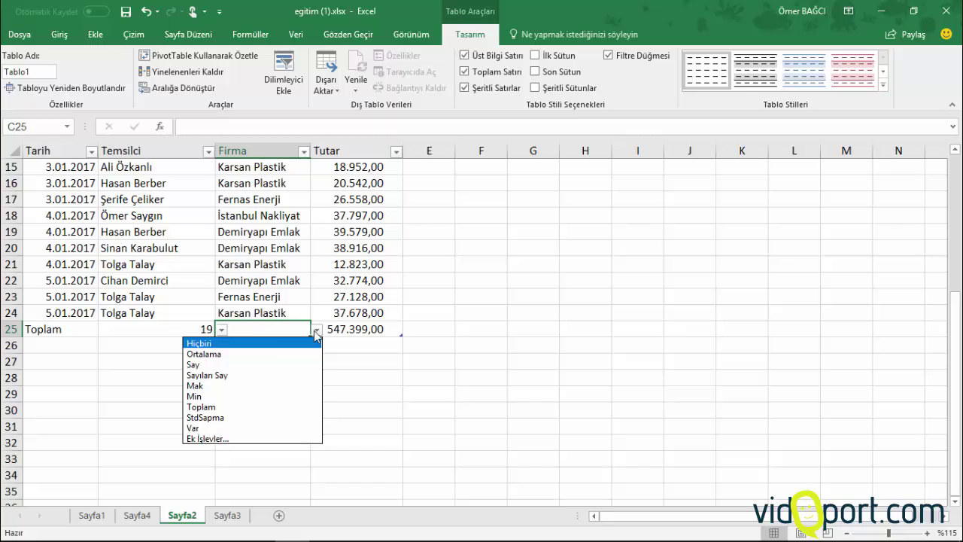
pyautogui.click(248, 367)
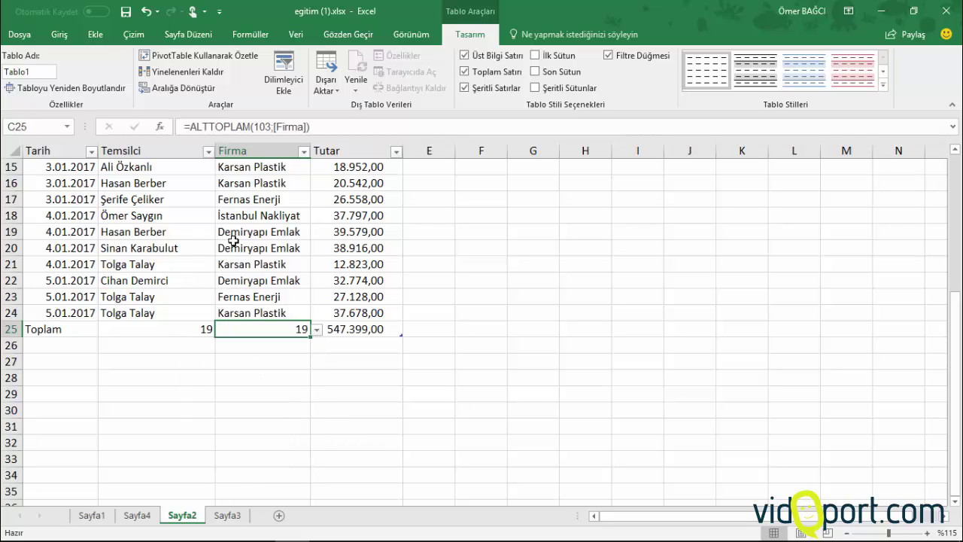
# Keep the Tutar total in D25 on Toplam, giving =ALTTOPLAM(109;[Tutar]) at 547.399,00.
pyautogui.click(365, 329)
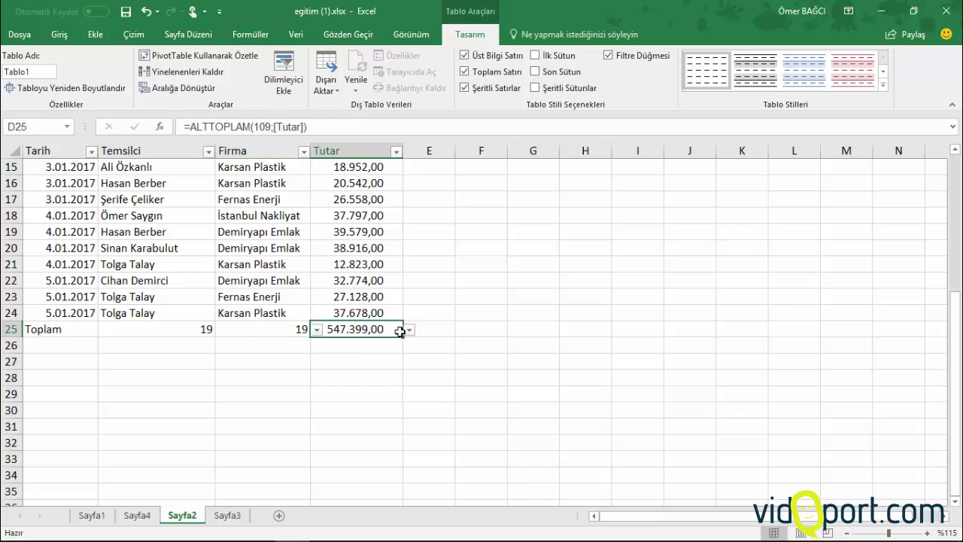
pyautogui.click(410, 330)
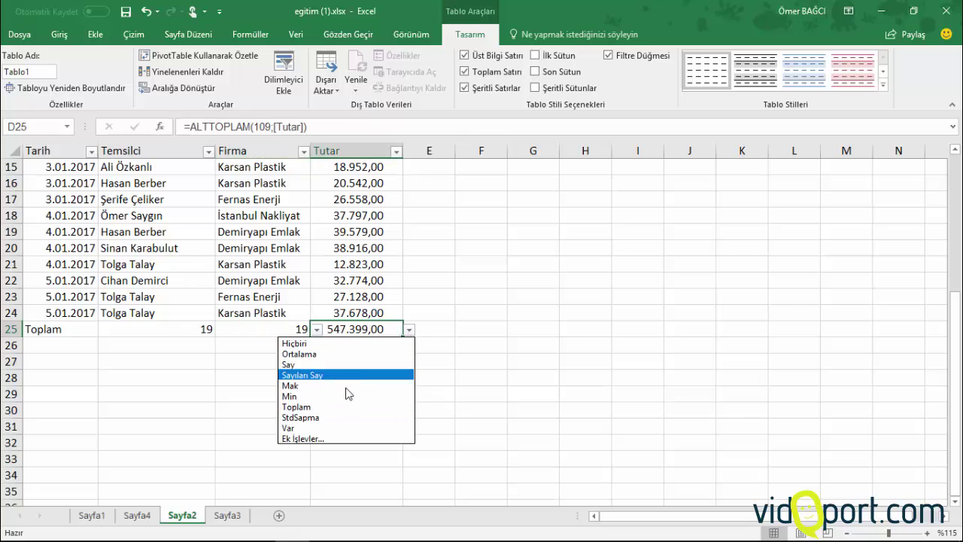
pyautogui.press('Escape')
pyautogui.click(410, 329)
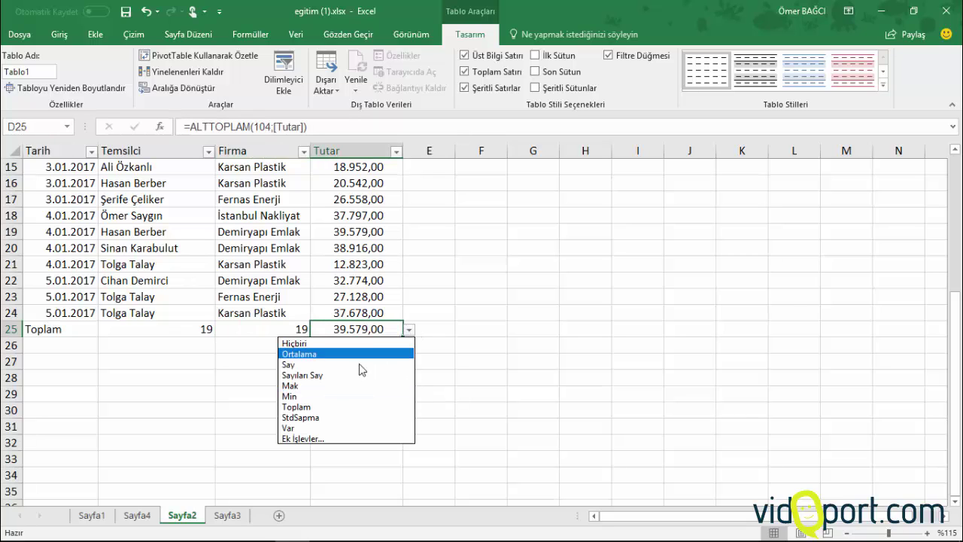
pyautogui.click(343, 404)
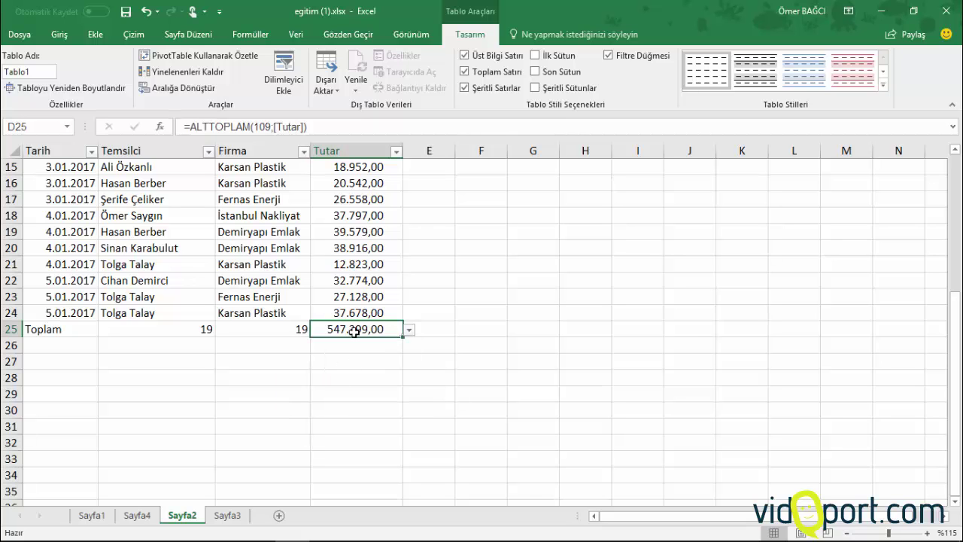
pyautogui.scroll(1, 353, 324)
pyautogui.scroll(1, 373, 323)
pyautogui.scroll(3, 311, 301)
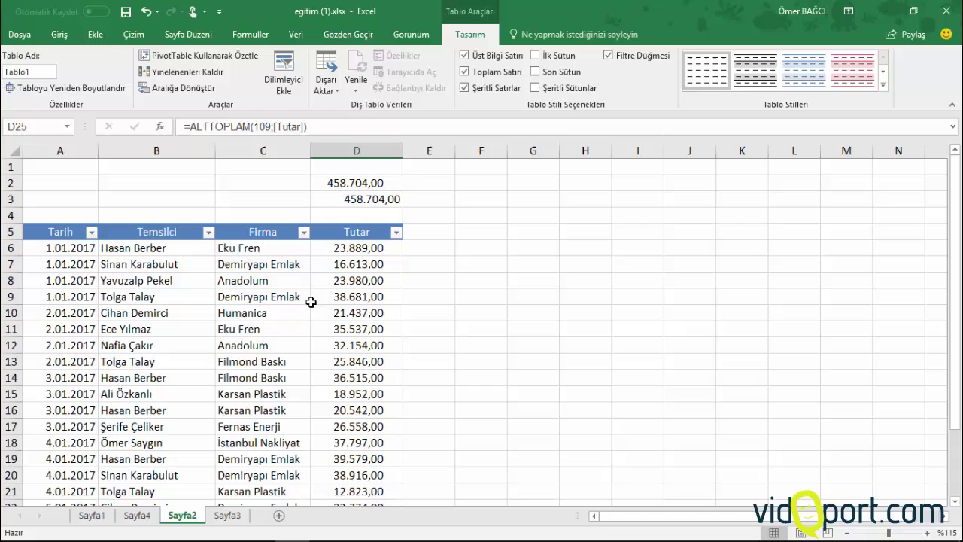
# Filter Tablo1 by the Demiryapı Emlak cell's value, leaving 5 entries totalling 166.563,00.
pyautogui.click(265, 301)
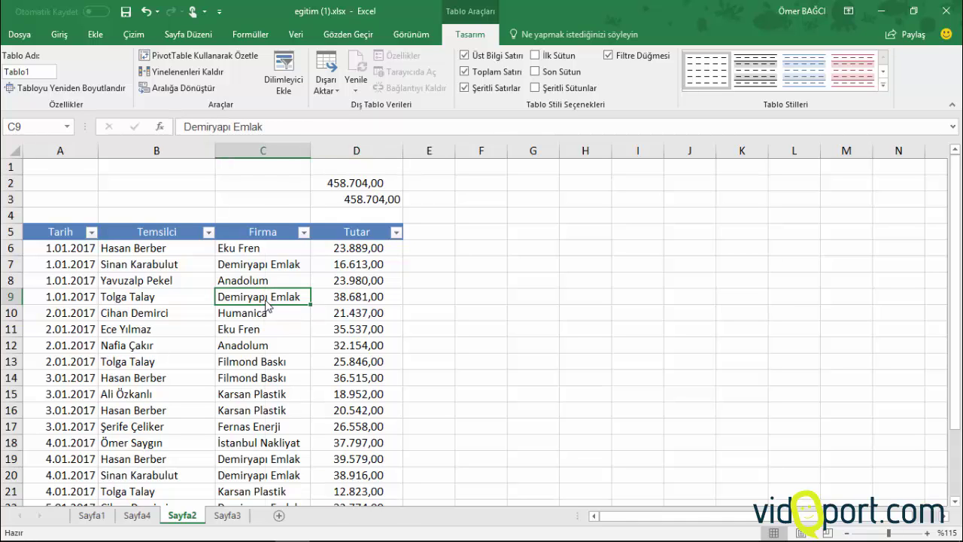
pyautogui.rightClick(268, 302)
pyautogui.moveTo(353, 355)
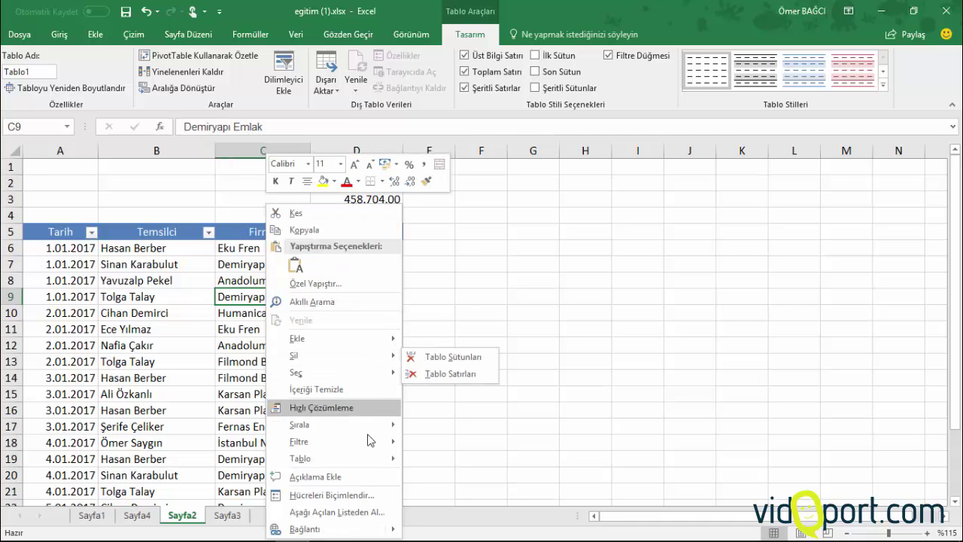
pyautogui.moveTo(368, 437)
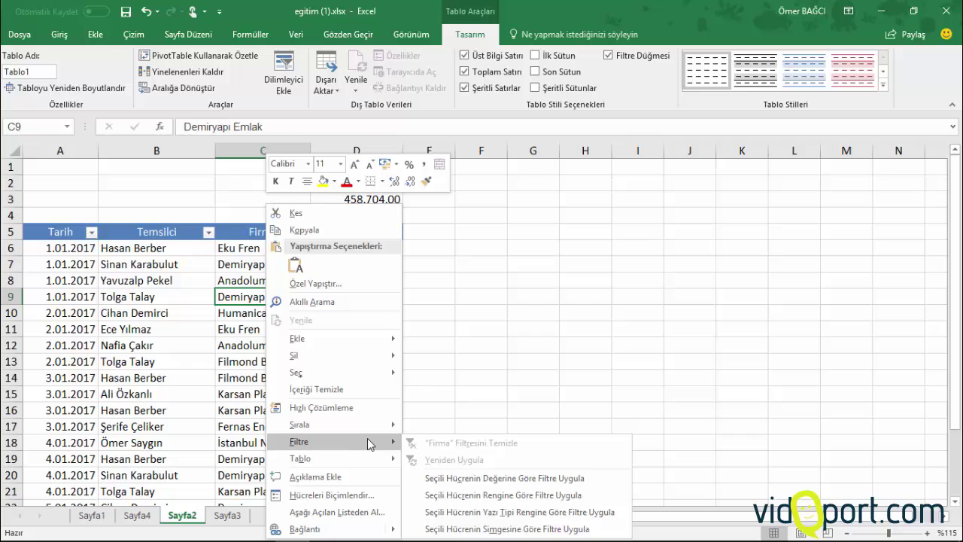
pyautogui.click(475, 478)
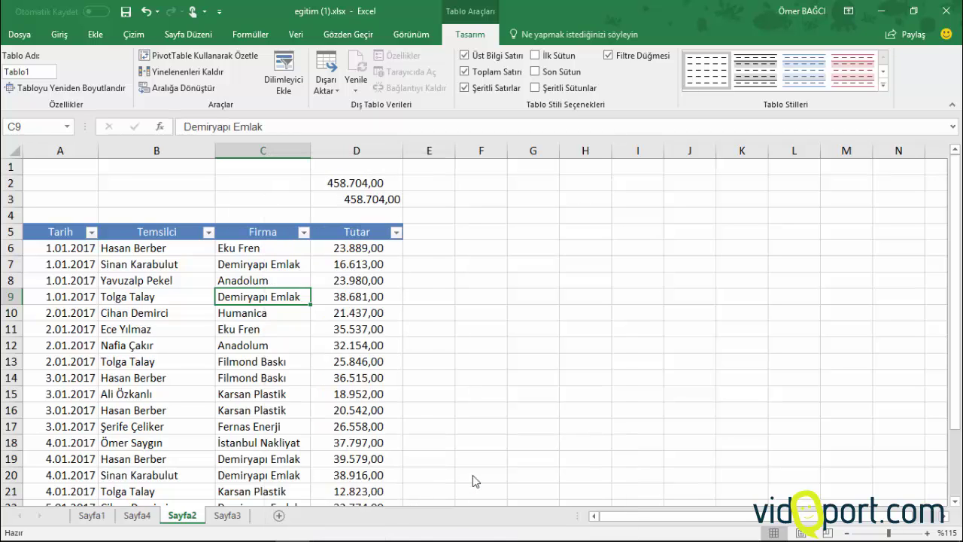
pyautogui.click(346, 329)
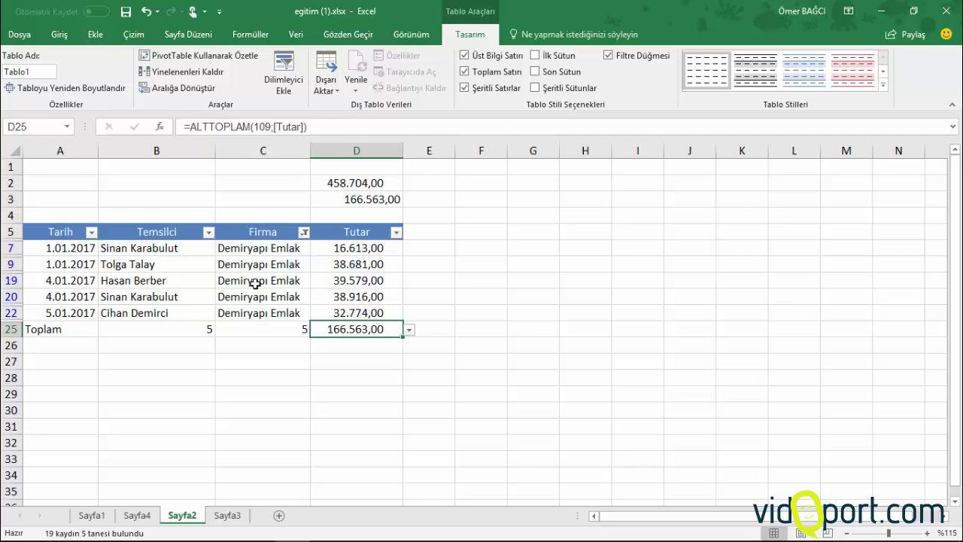
pyautogui.click(396, 232)
# Add a Tutar filter of at least 30000, leaving four Demiryapı Emlak rows totalling 149.950,00.
pyautogui.moveTo(331, 336)
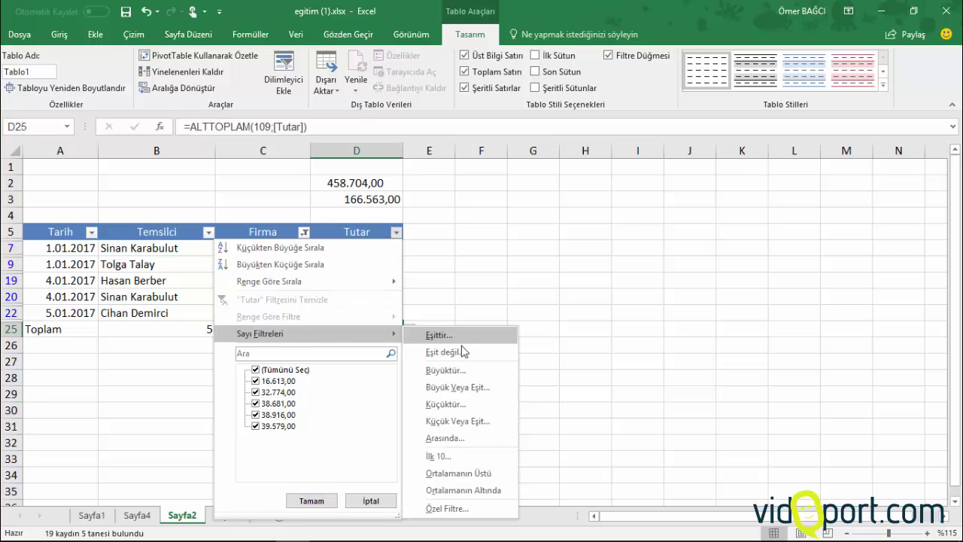
pyautogui.click(470, 388)
pyautogui.write('3e4')
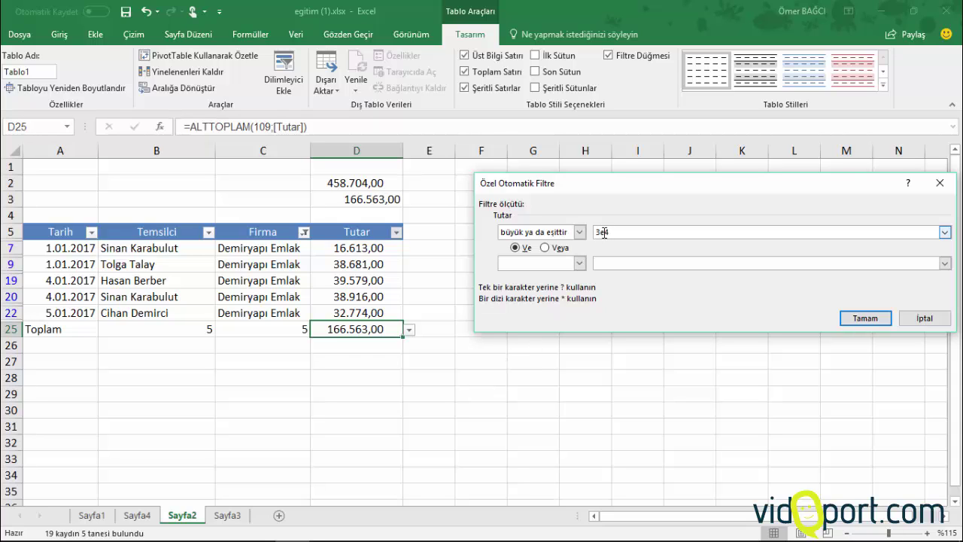
pyautogui.click(873, 319)
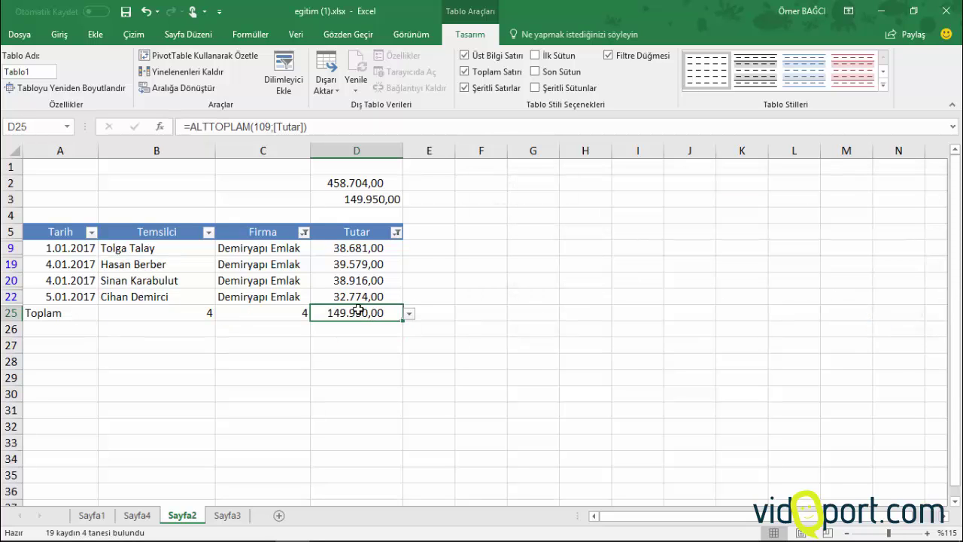
# Inspect the total row's amount formula, then undo the filtering so all 19 sales rows reappear.
pyautogui.moveTo(331, 248); pyautogui.dragTo(344, 308)
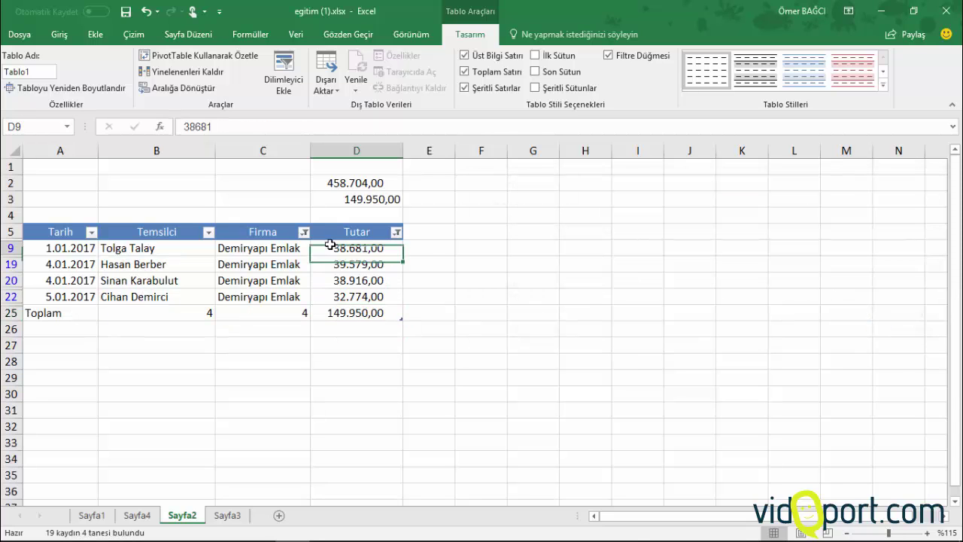
pyautogui.click(345, 310)
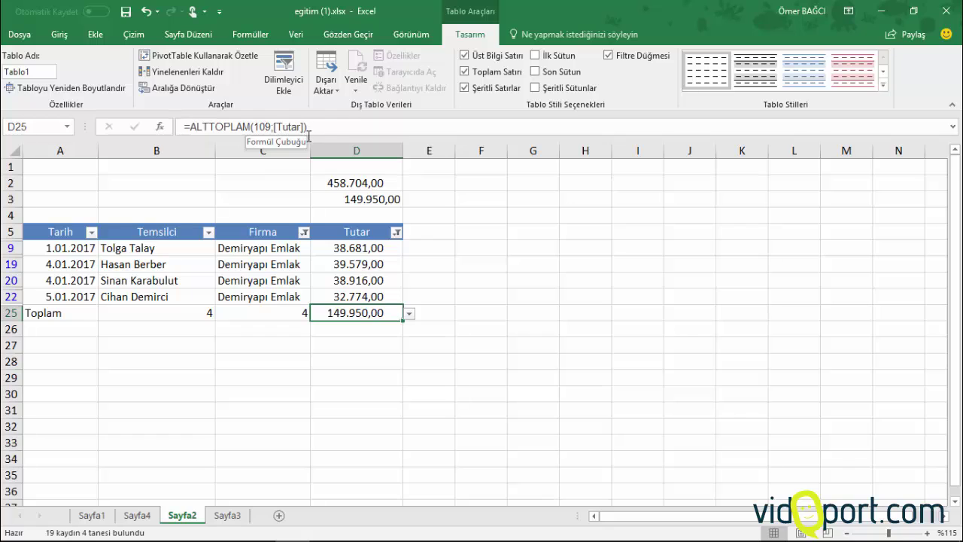
pyautogui.click(346, 247)
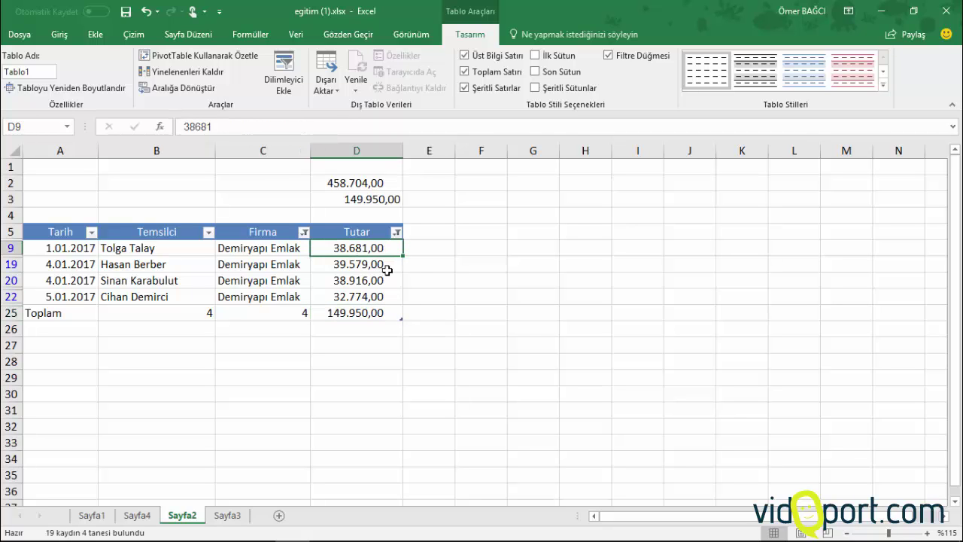
pyautogui.hotkey('ctrl', 'z')
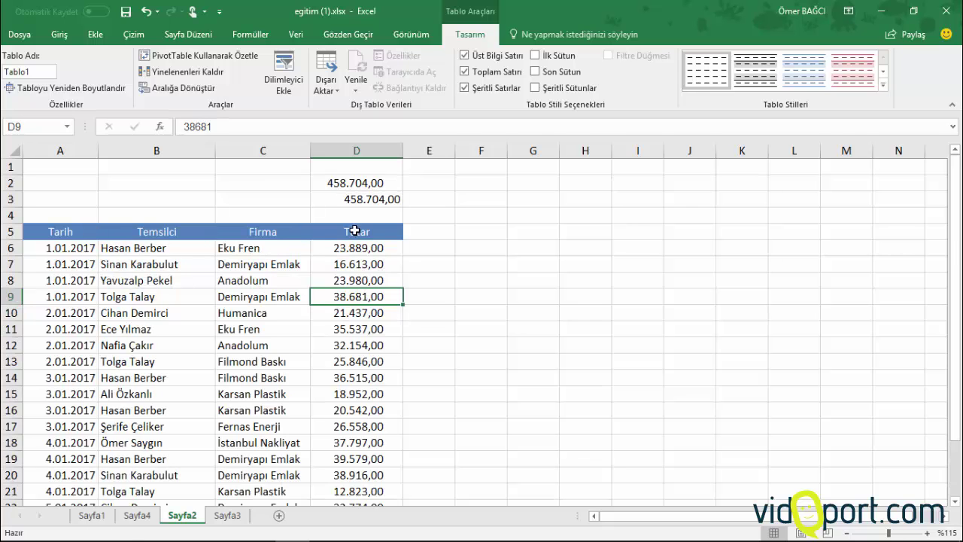
pyautogui.scroll(-3, 354, 231)
pyautogui.click(361, 409)
# Check D3's SUBTOTAL formula, now back at 458.704,00.
pyautogui.click(260, 296)
pyautogui.scroll(3, 225, 293)
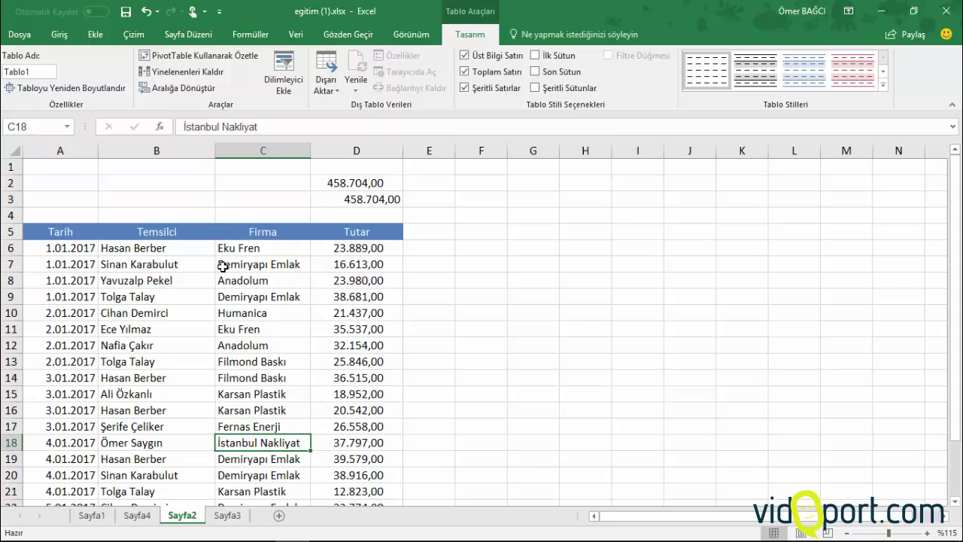
pyautogui.scroll(-1, 226, 267)
pyautogui.click(313, 295)
pyautogui.scroll(1, 338, 218)
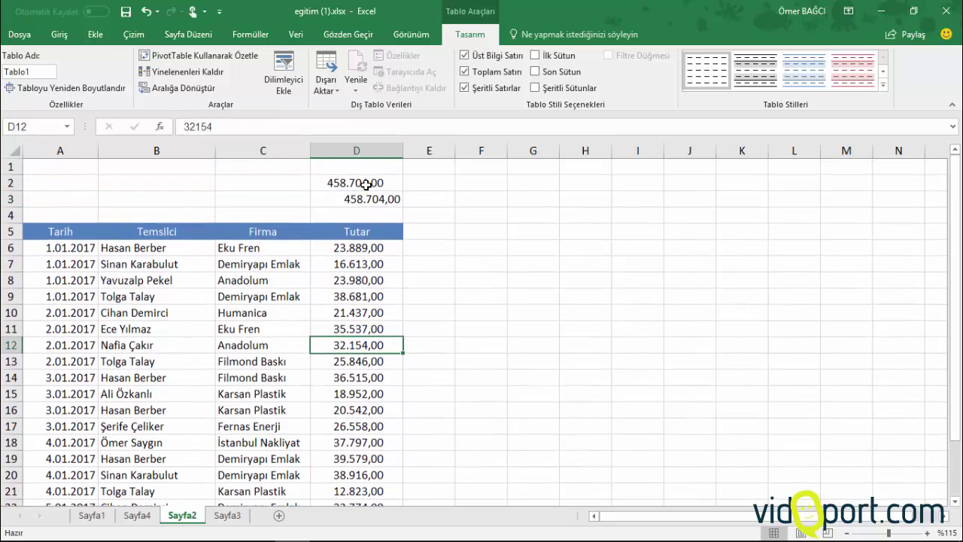
pyautogui.click(365, 198)
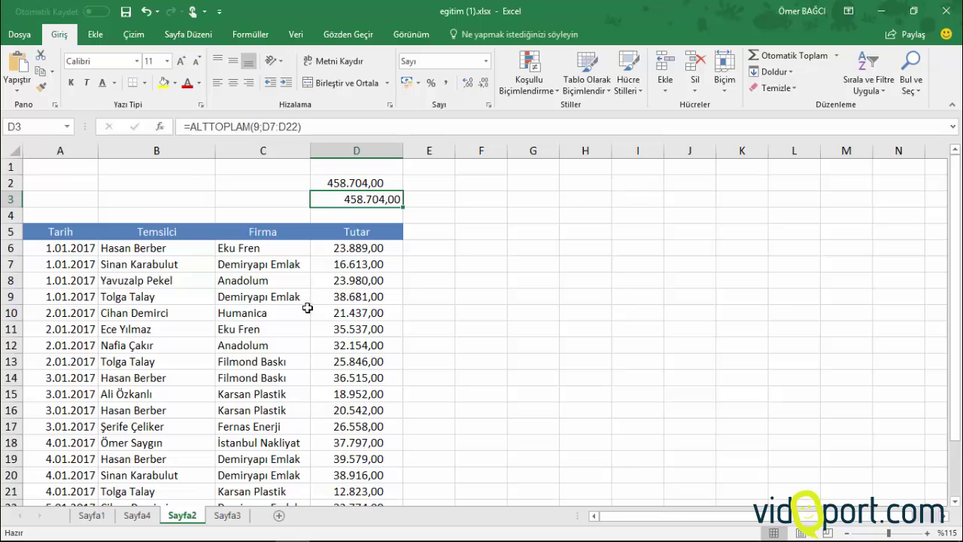
# Scroll to the Toplam row (19 entries, 547.399,00) and show the Tablo Araçları Tasarım options.
pyautogui.scroll(-1, 244, 288)
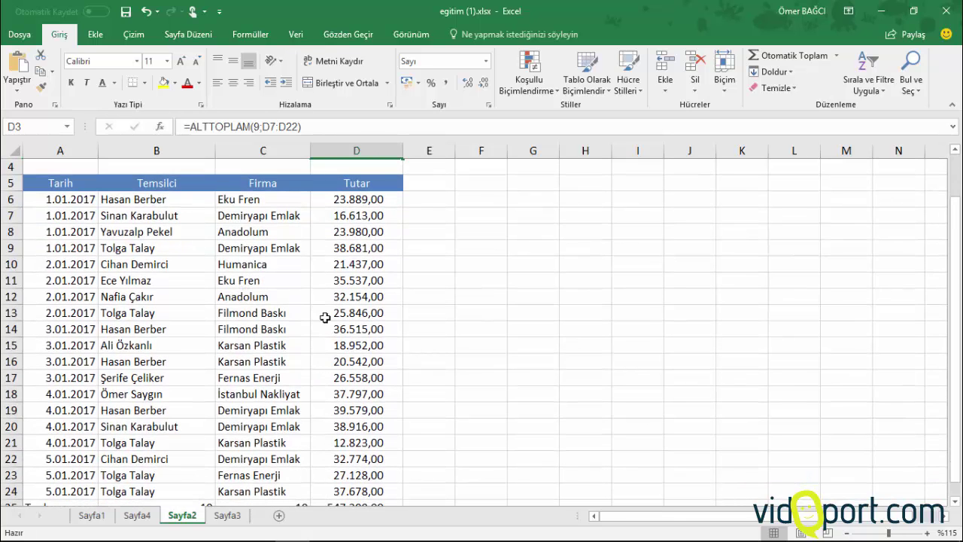
pyautogui.click(208, 251)
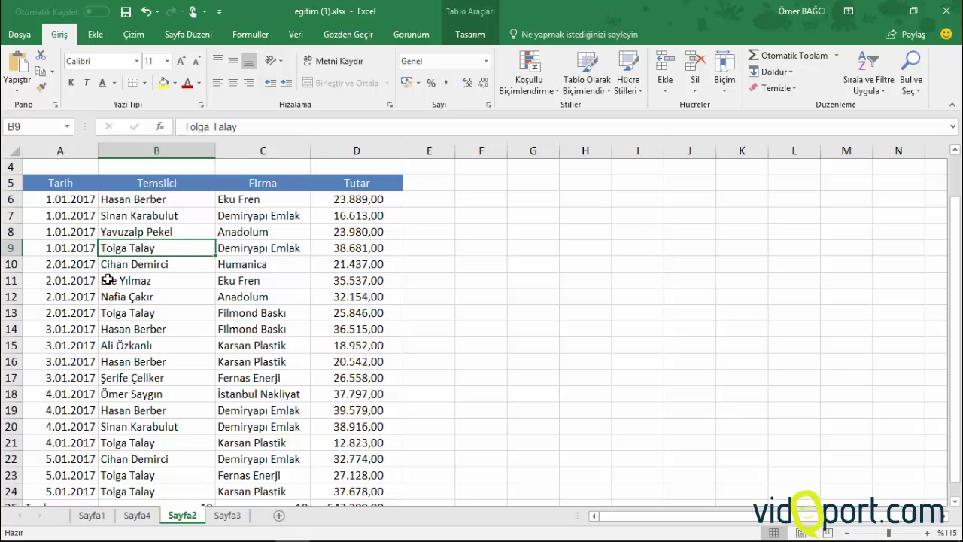
pyautogui.scroll(-2, 111, 280)
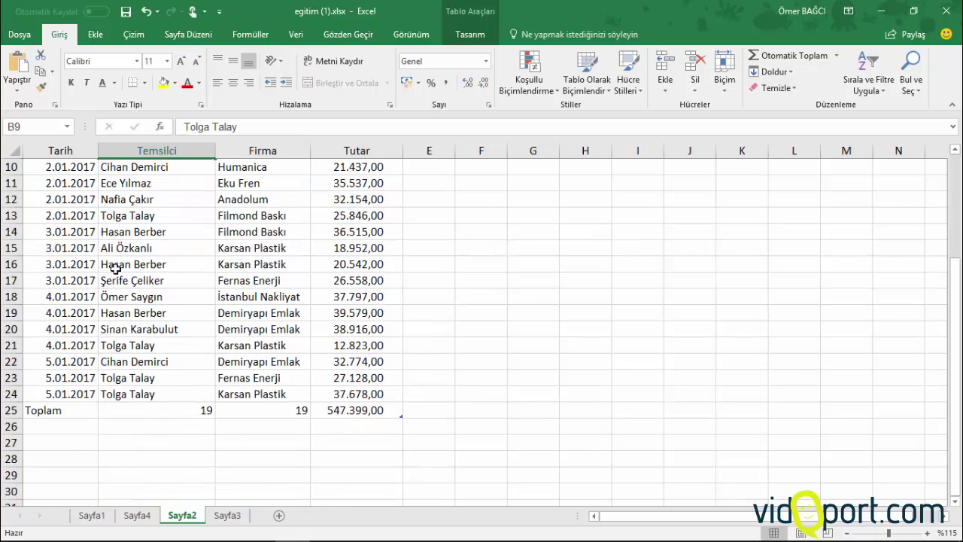
pyautogui.click(294, 318)
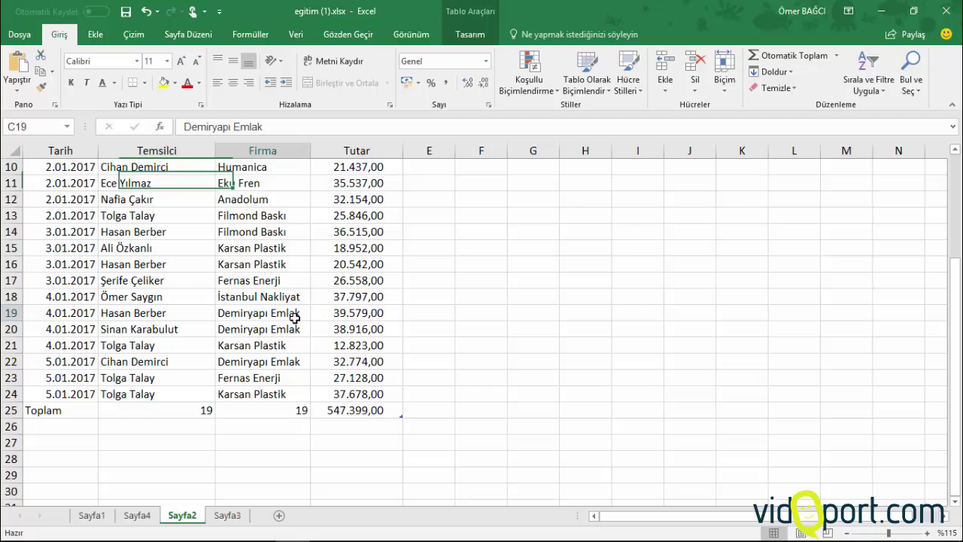
pyautogui.click(473, 38)
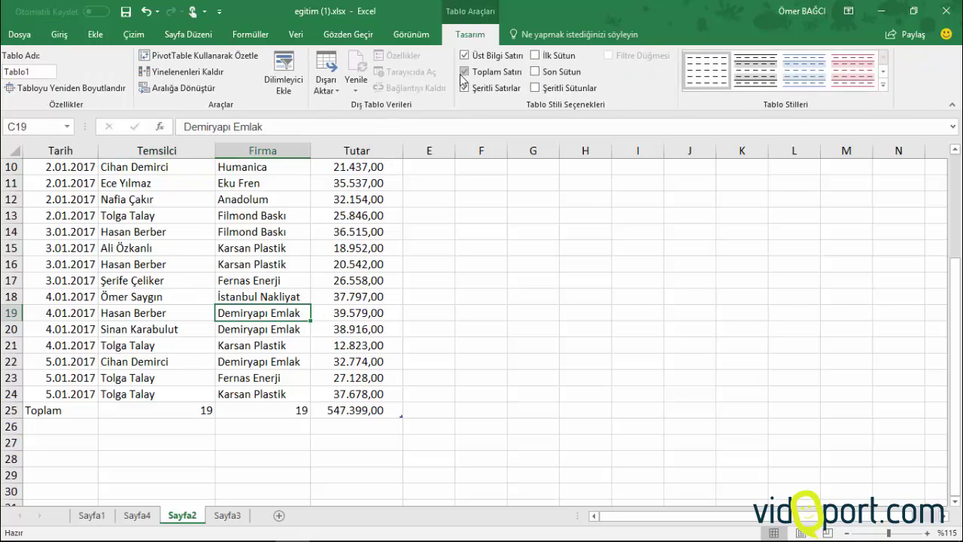
pyautogui.click(350, 410)
# Set the Tarih total in A25 to Ortalama, briefly showing a 2.01.2017 date average.
pyautogui.click(407, 411)
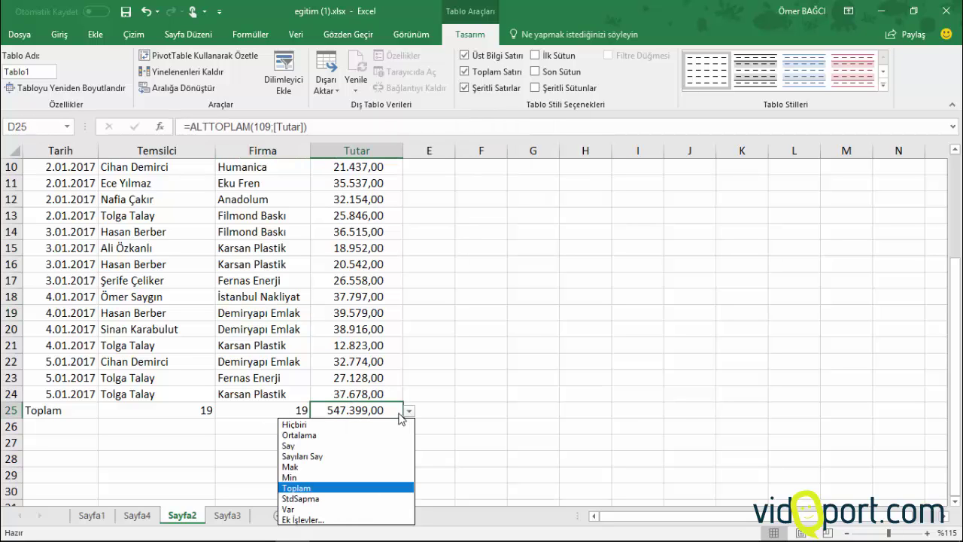
pyautogui.click(331, 488)
pyautogui.click(45, 411)
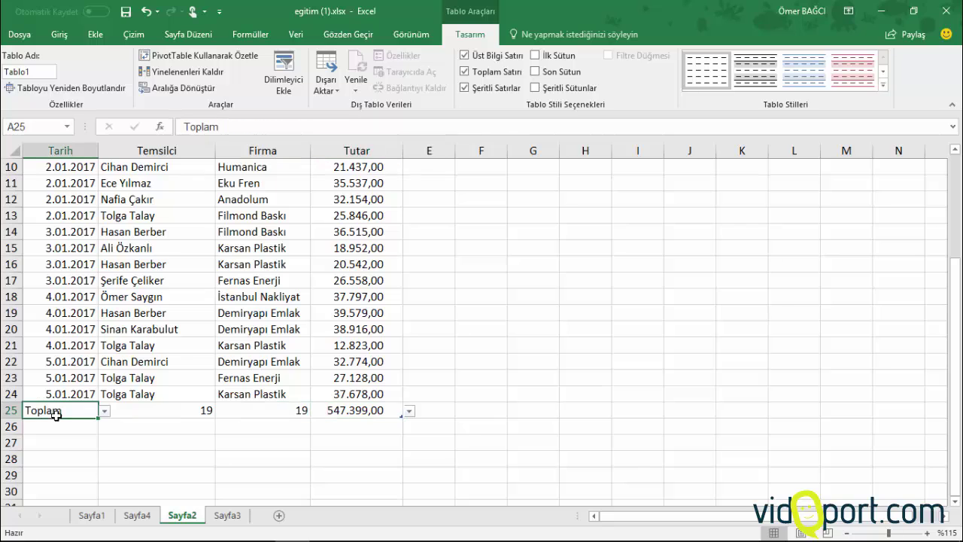
pyautogui.click(105, 411)
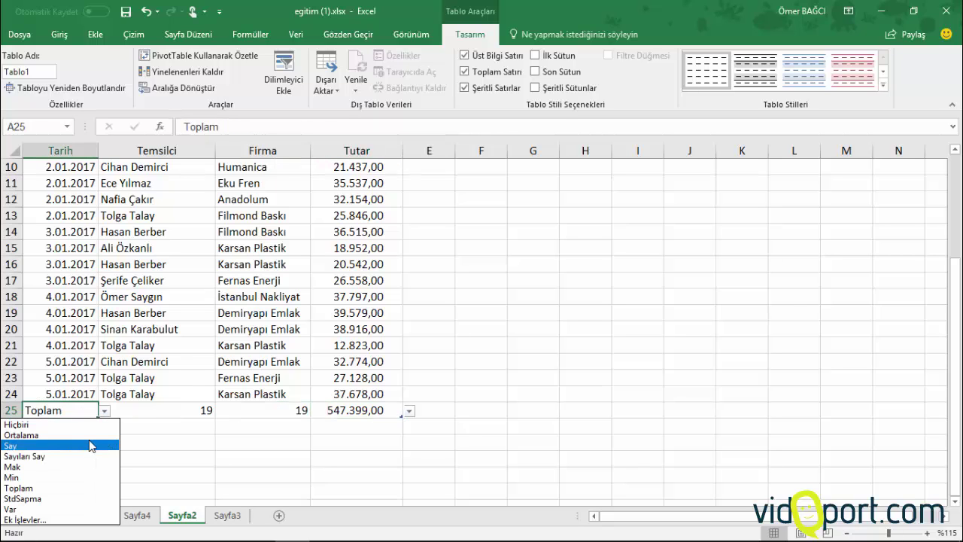
pyautogui.click(90, 435)
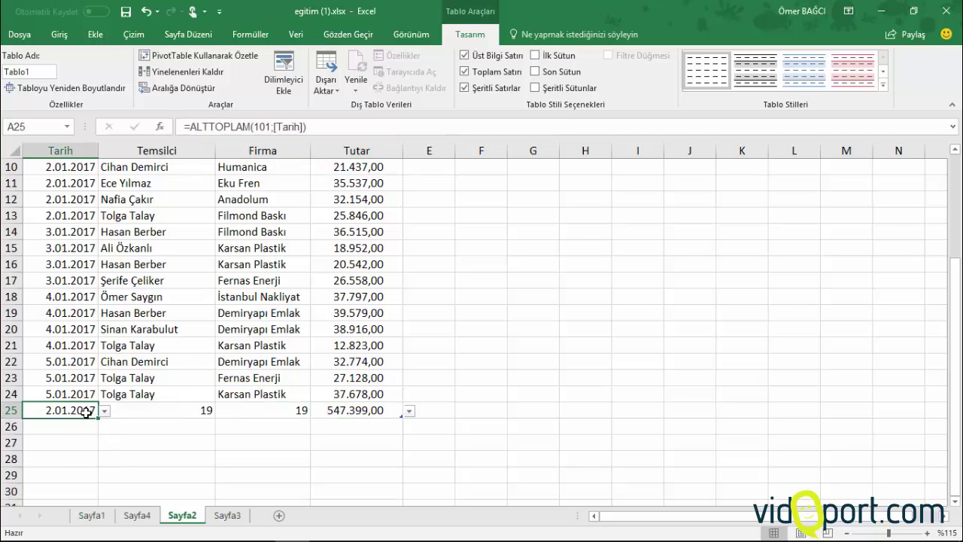
pyautogui.moveTo(89, 413); pyautogui.dragTo(83, 200)
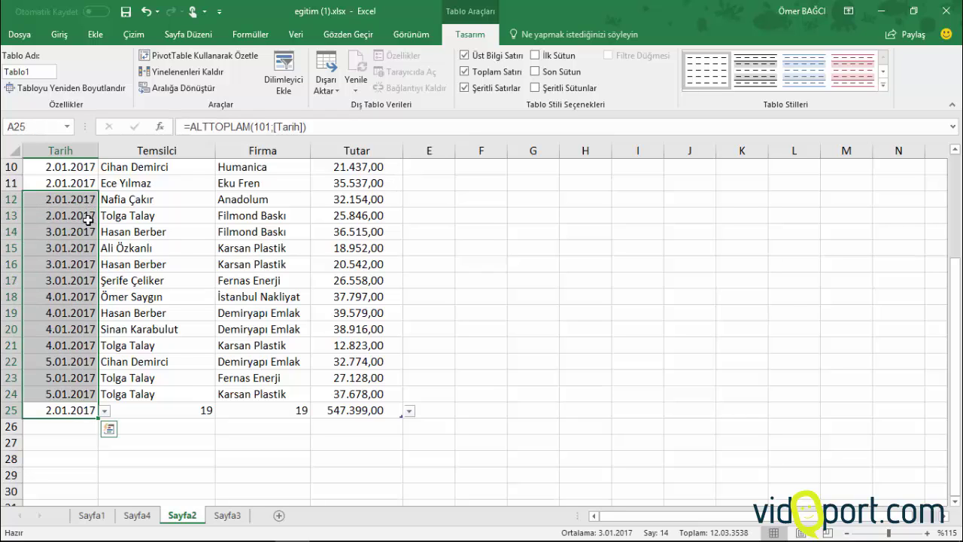
# Change the Tarih total to Hiçbiri so A25 is left empty.
pyautogui.click(104, 410)
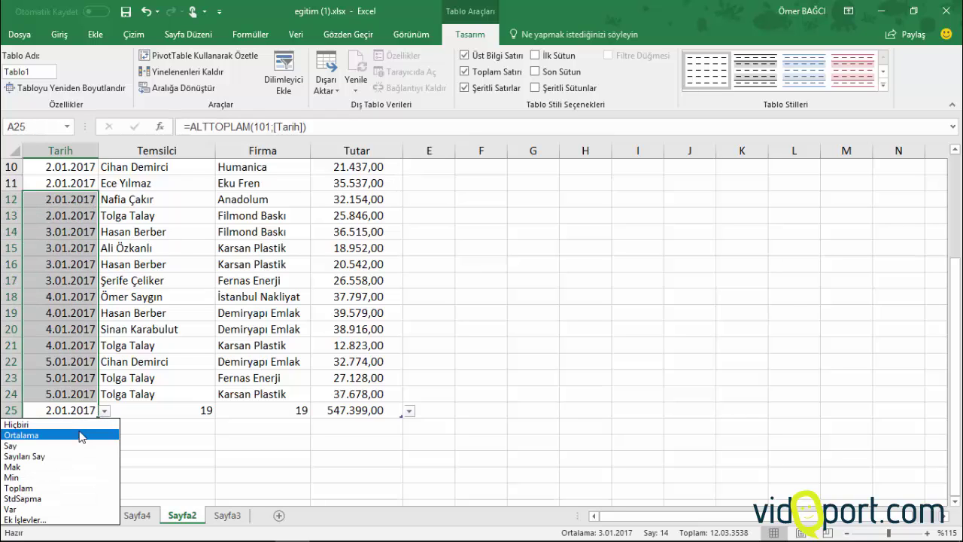
pyautogui.click(79, 425)
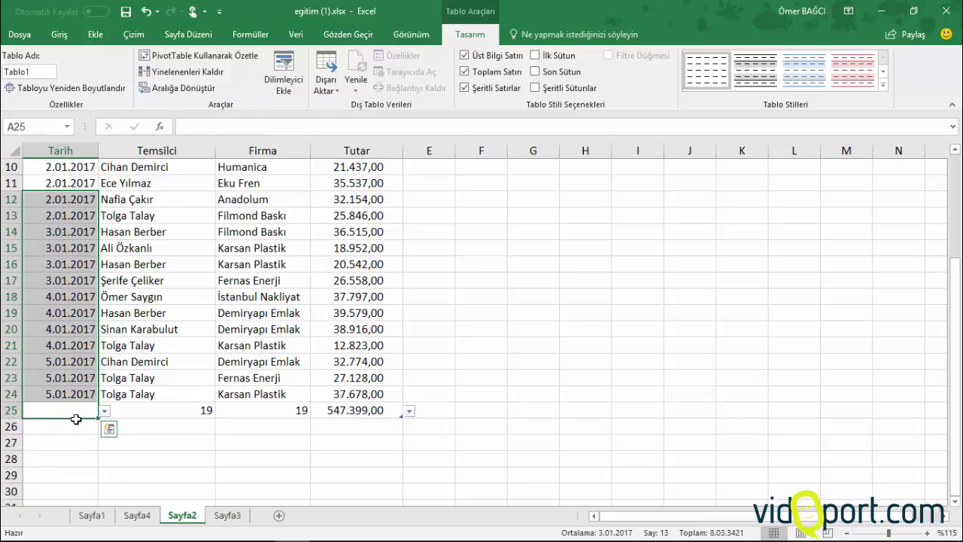
pyautogui.click(178, 394)
pyautogui.scroll(2, 237, 272)
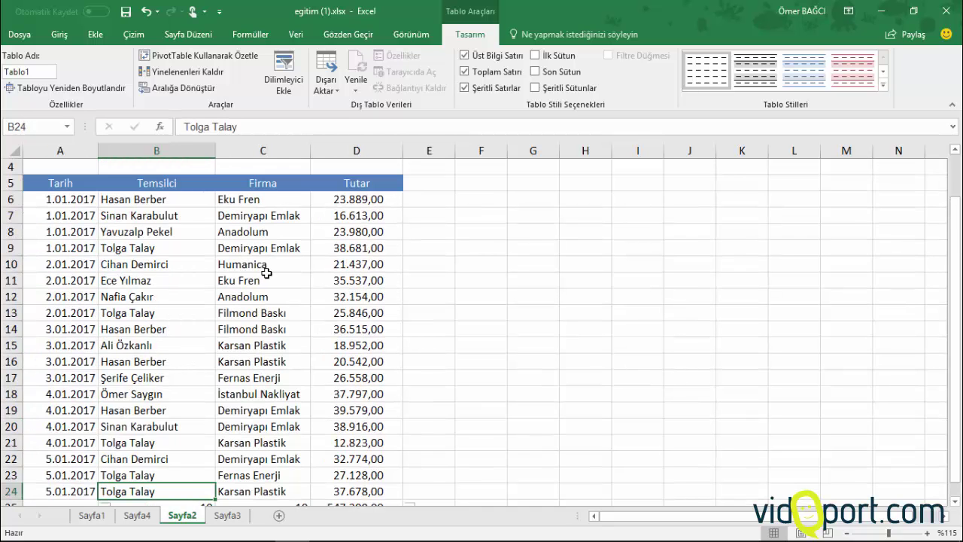
pyautogui.click(268, 273)
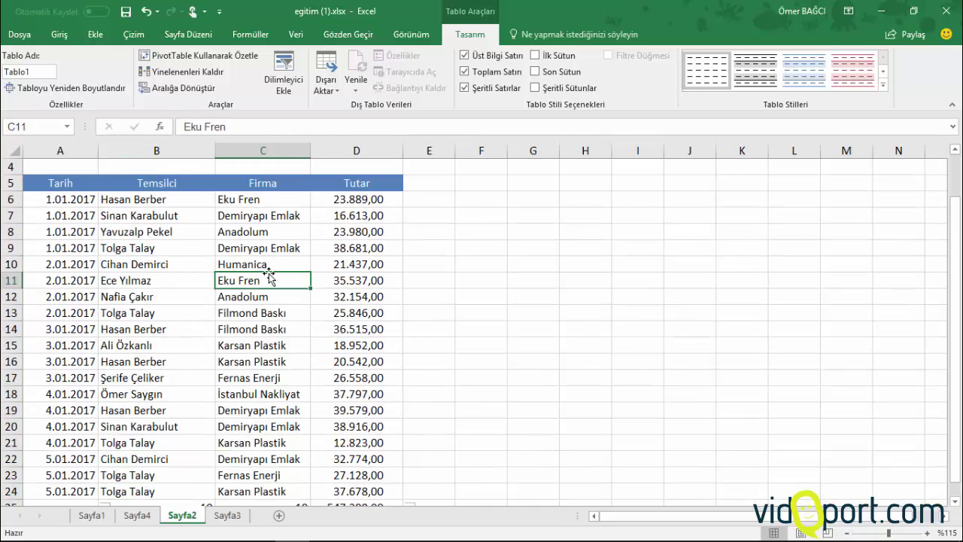
pyautogui.click(274, 300)
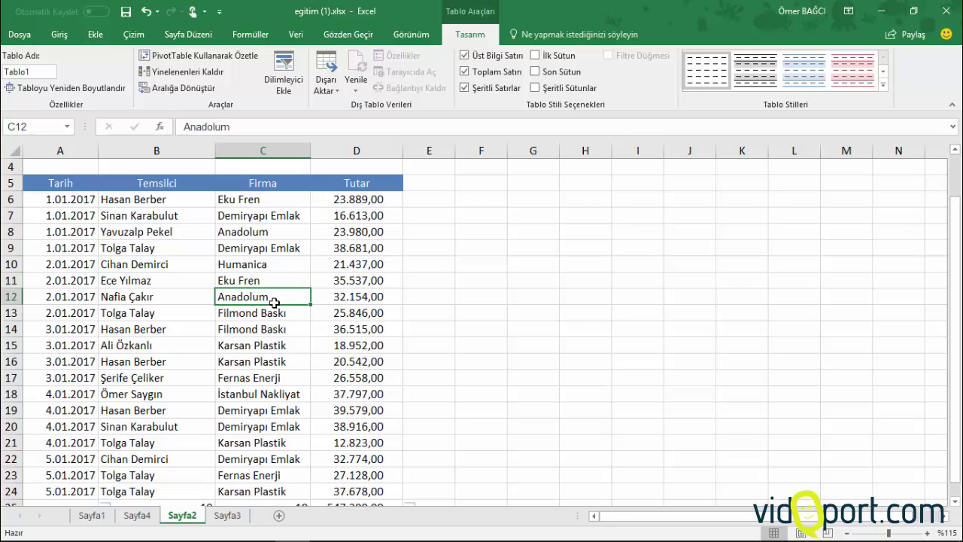